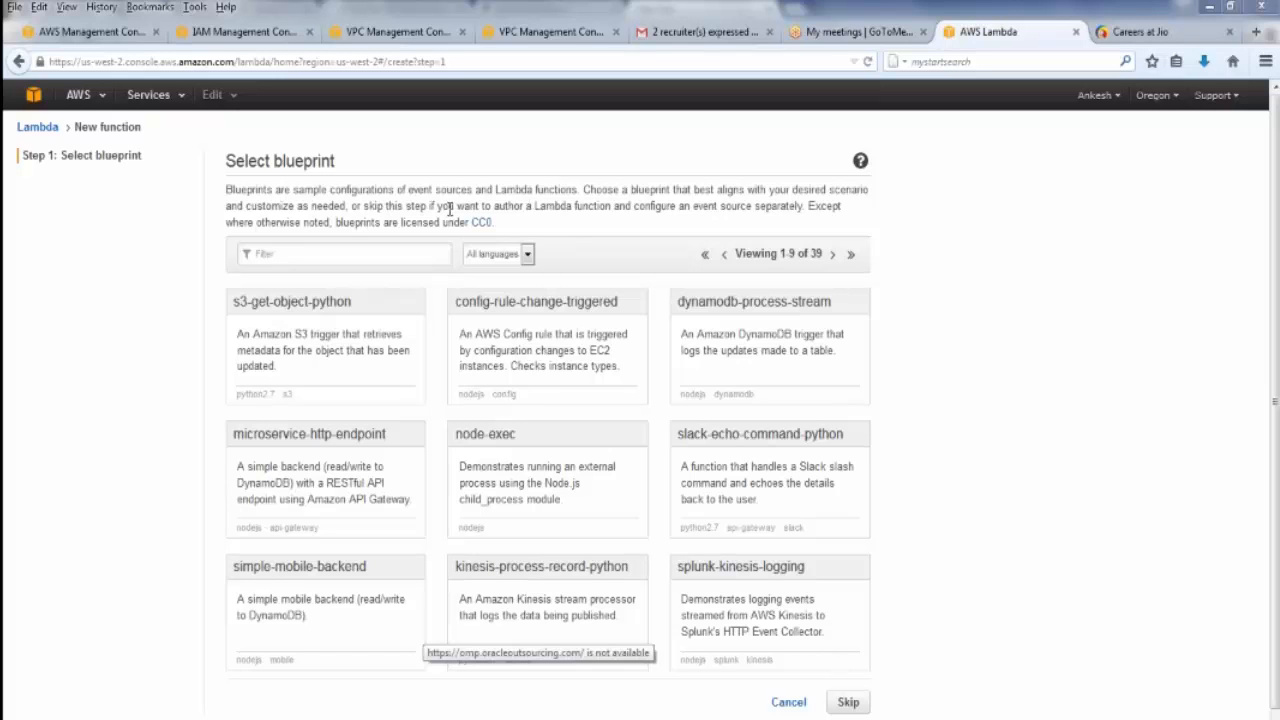
Start a new function from the s3-get-object-python blueprint and choose S3 as the event source type
click(294, 311)
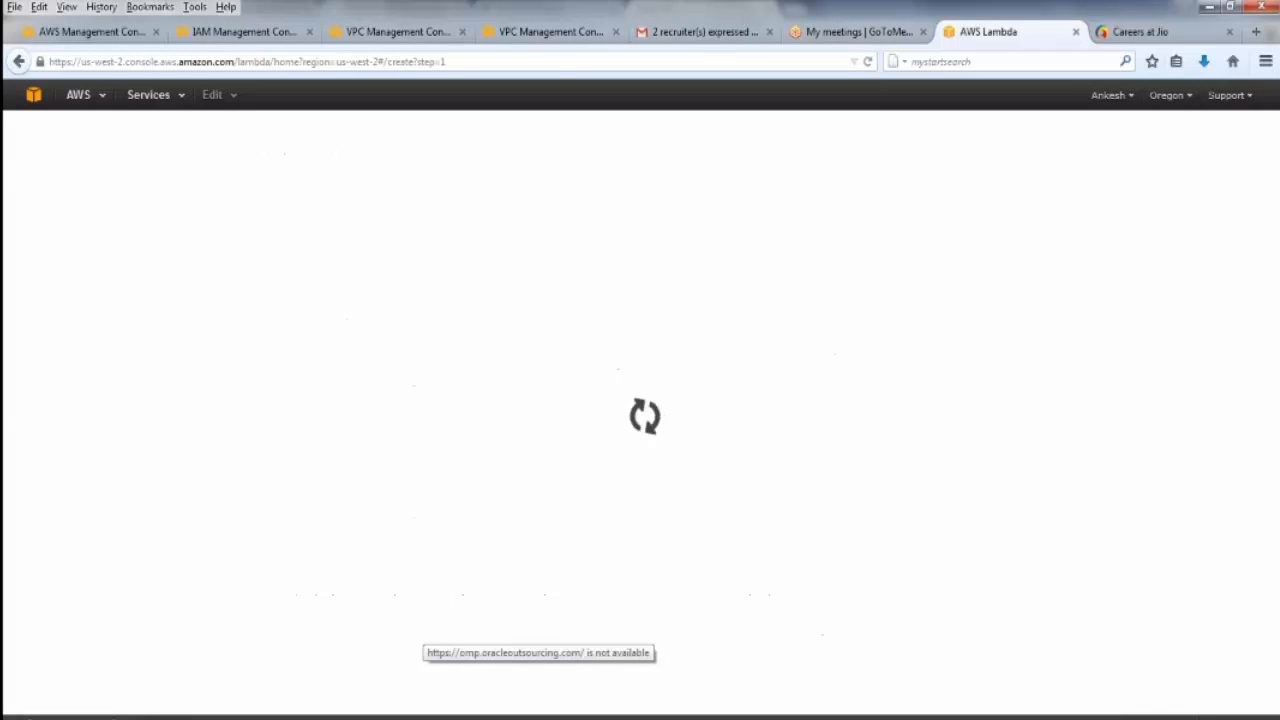
click(494, 219)
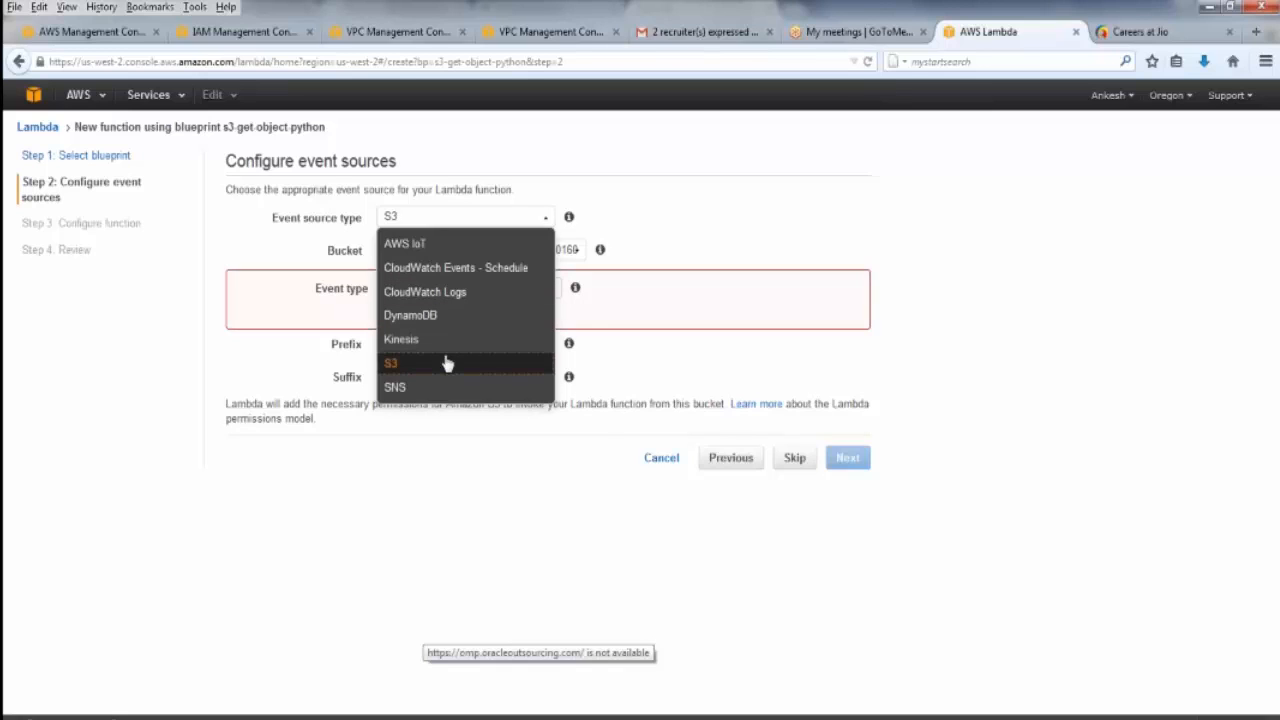
right_click(446, 362)
click(447, 363)
Set the event source bucket to mybucket589 and the event type to Object Created (All)
click(482, 251)
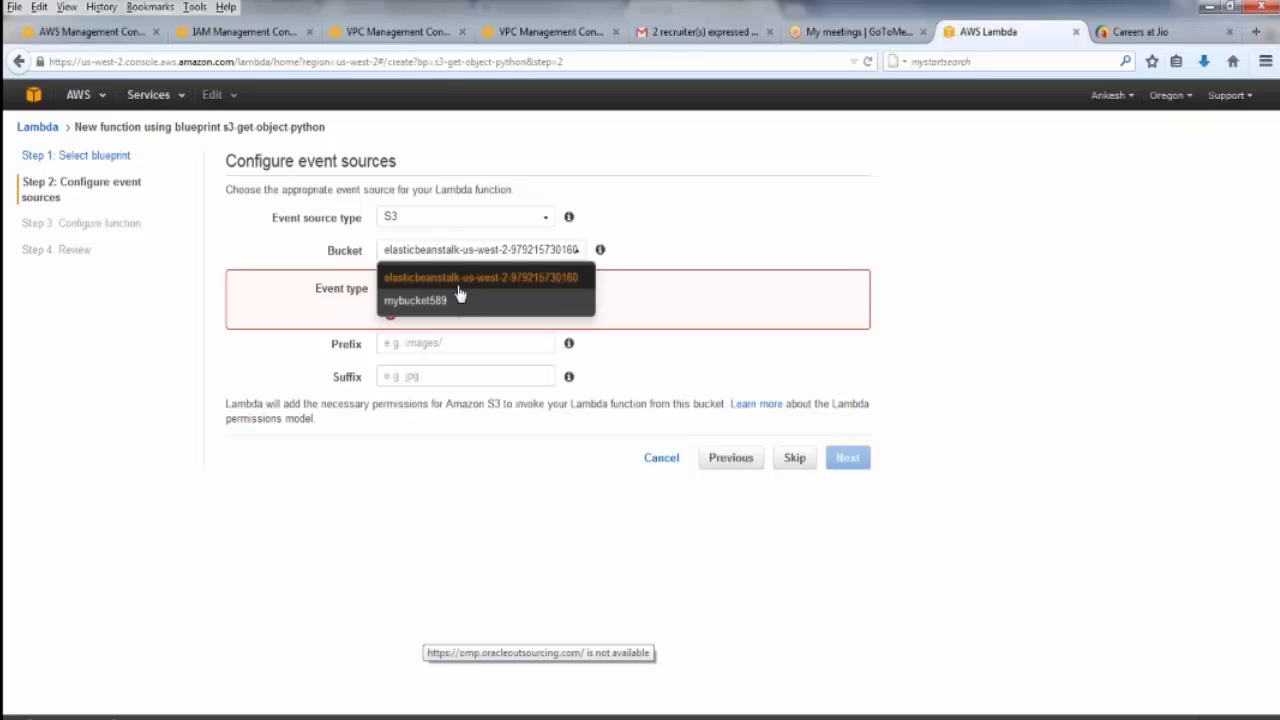
click(460, 302)
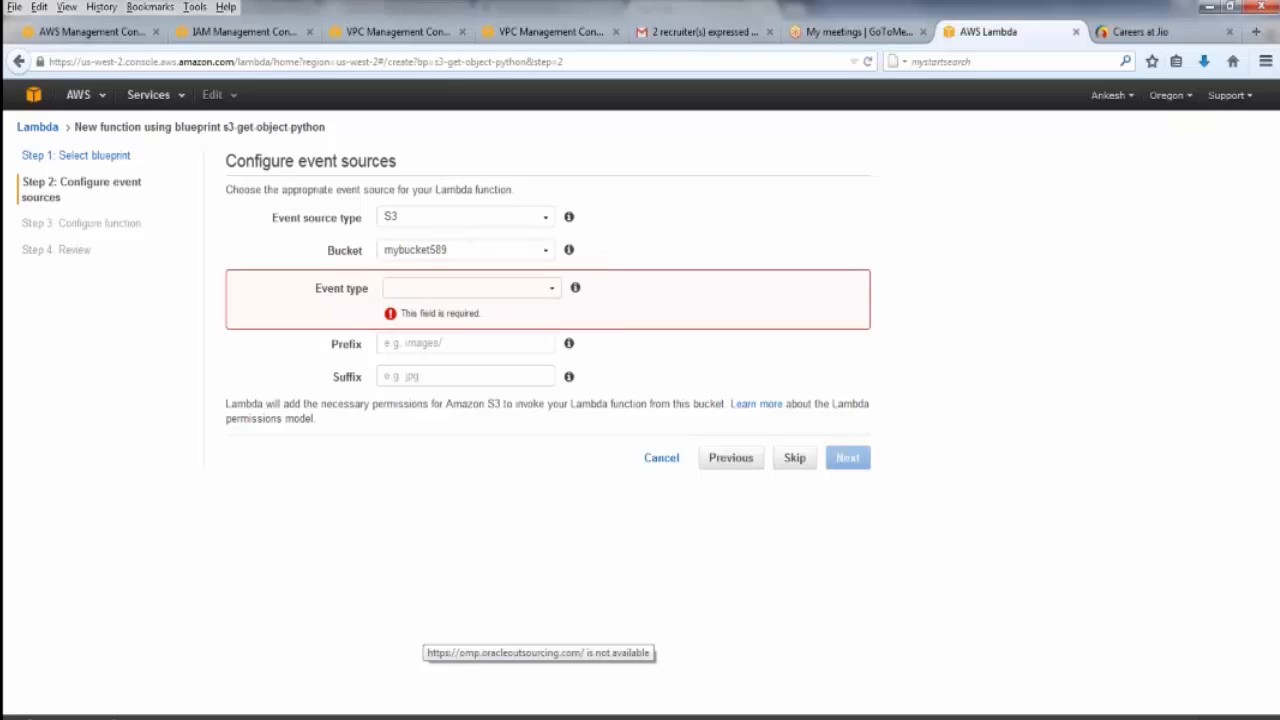
click(466, 296)
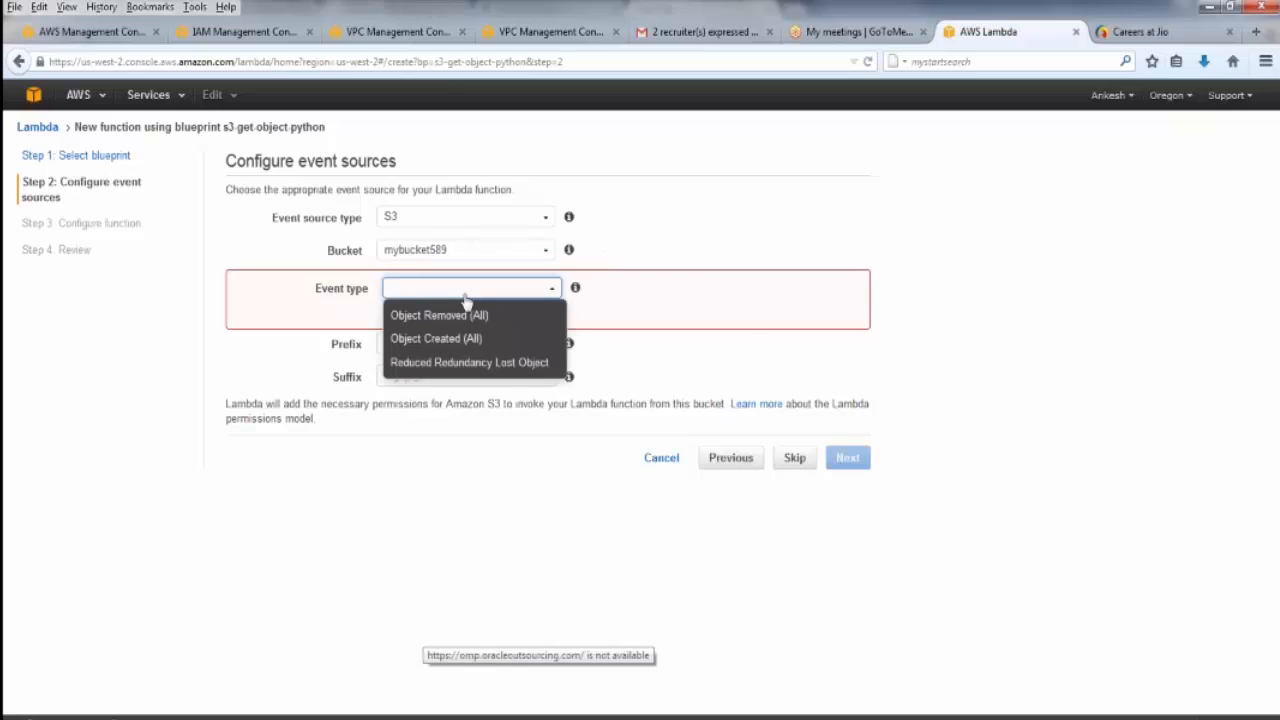
click(458, 340)
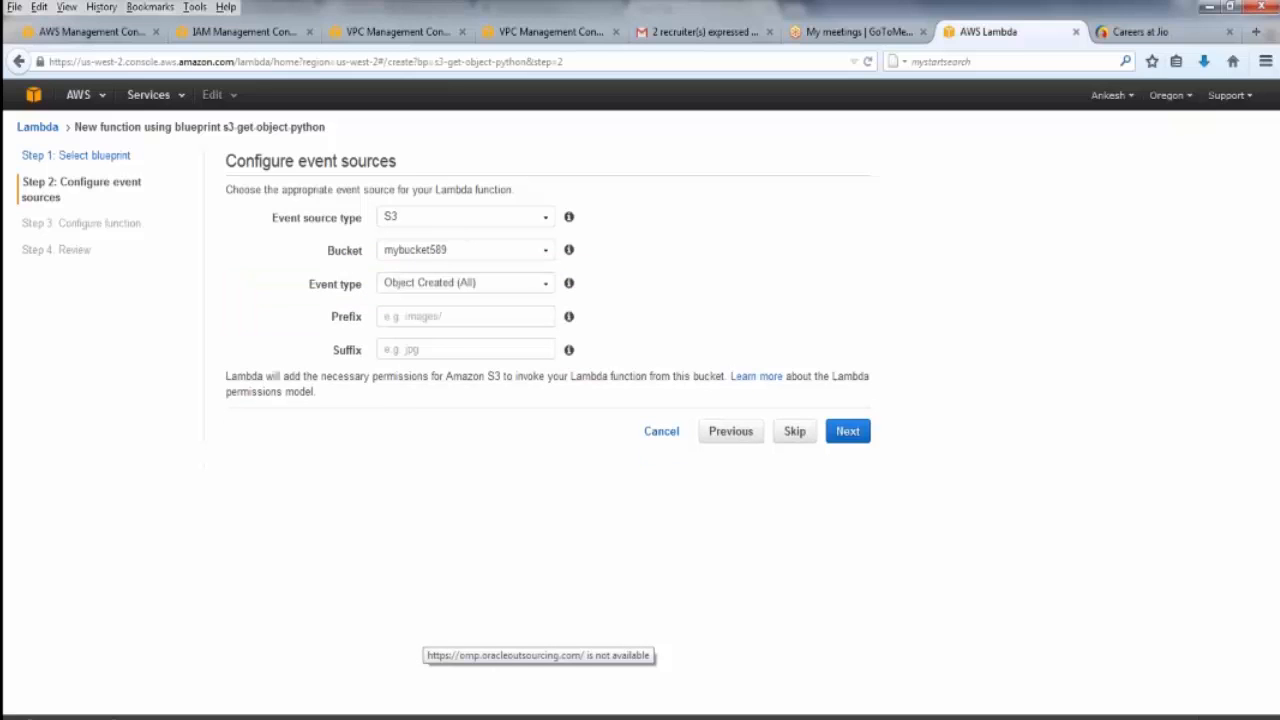
Check the help for the optional prefix and suffix, leave both empty, and continue to the function configuration
click(448, 316)
click(443, 347)
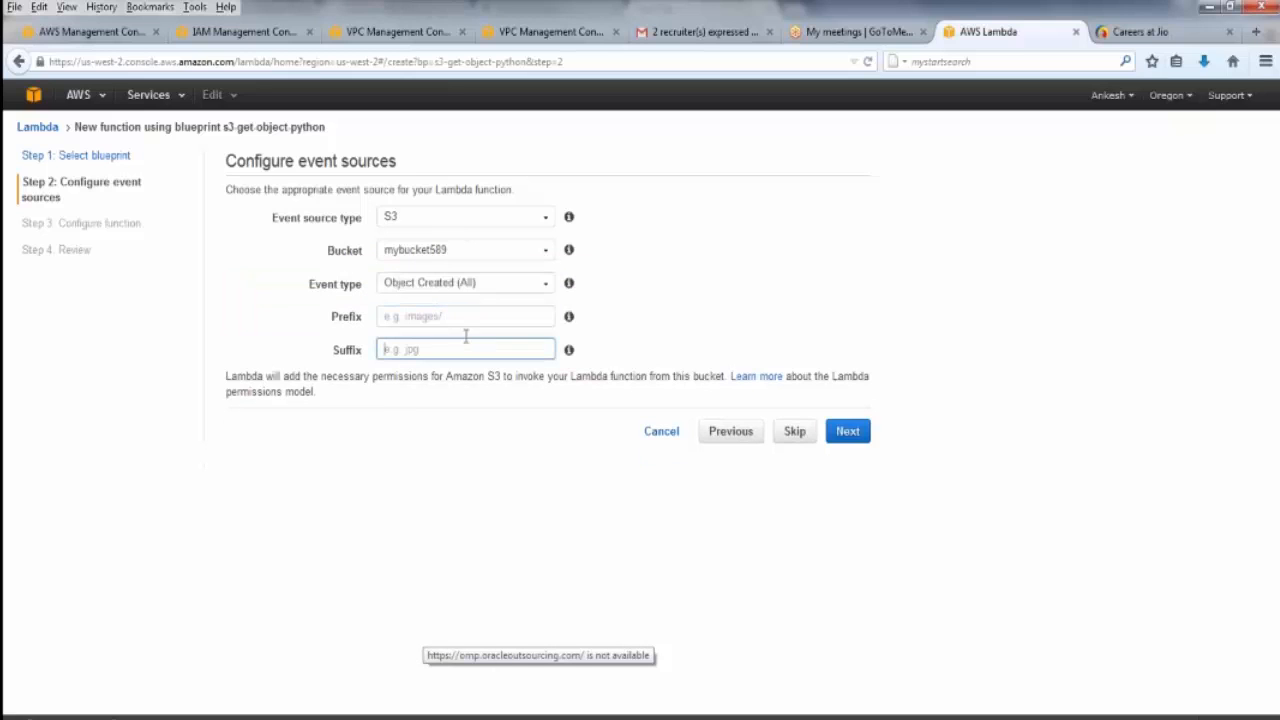
click(570, 319)
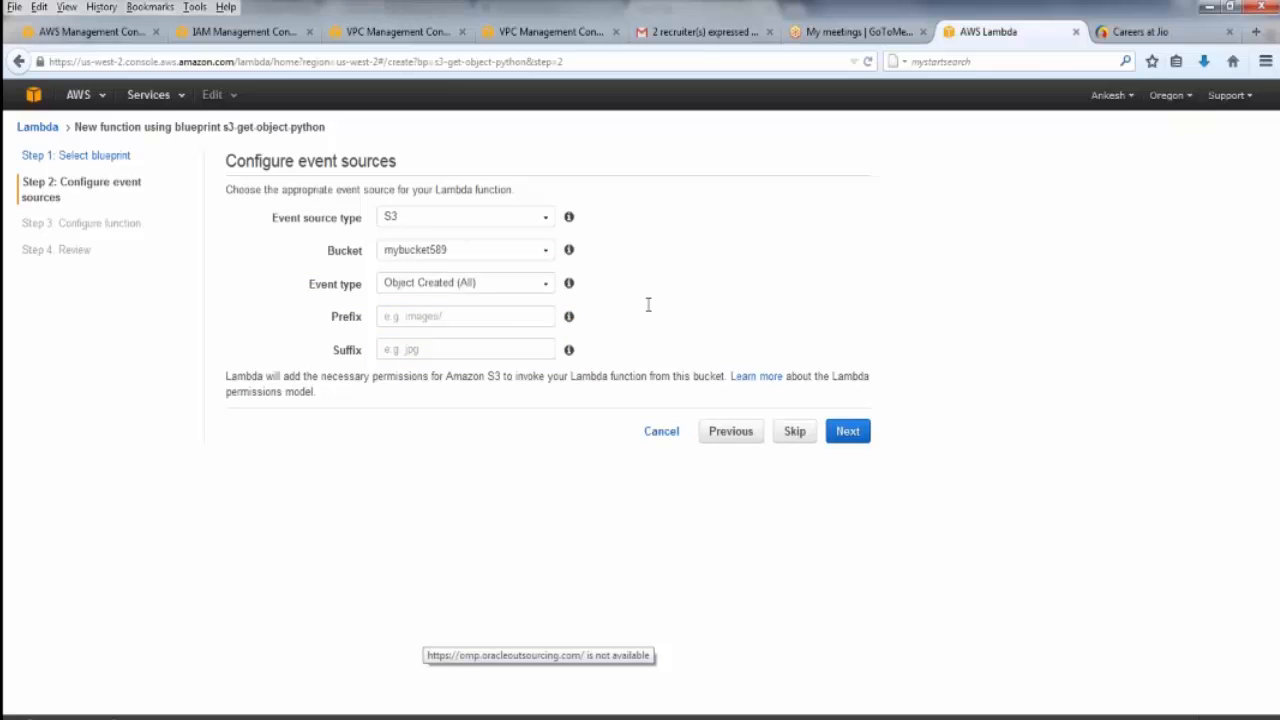
mouse_move(568, 320)
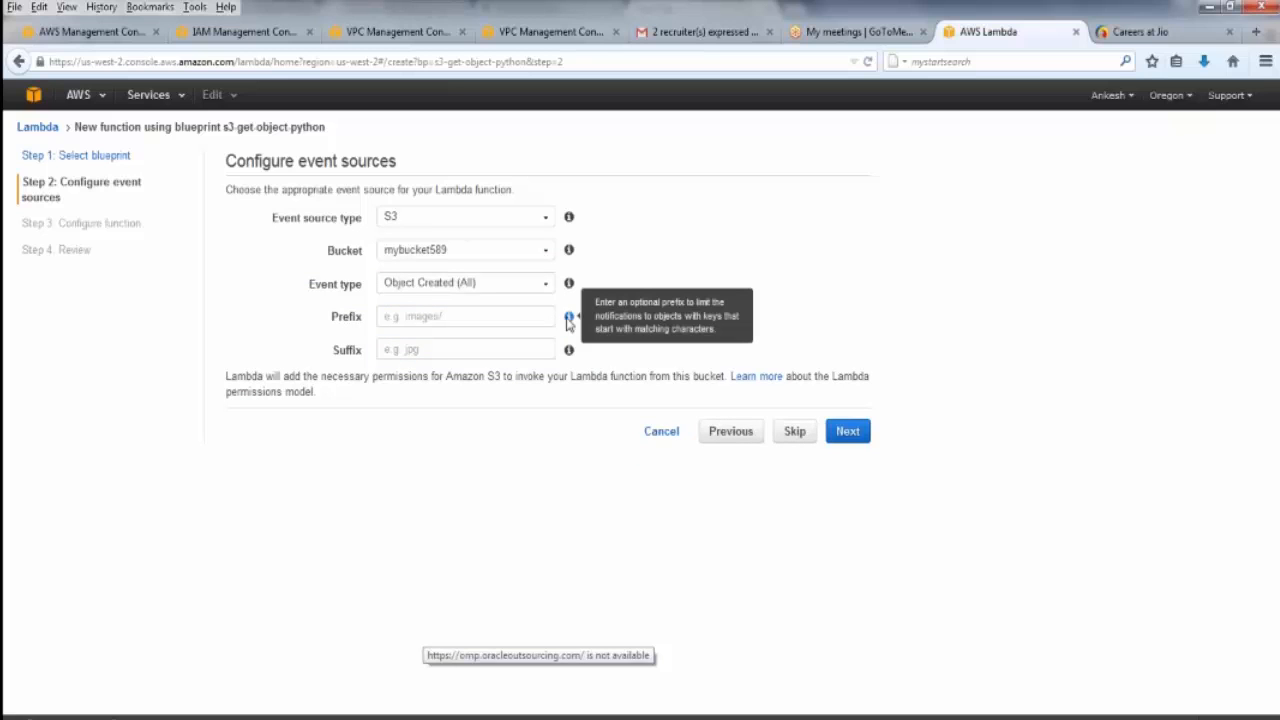
mouse_move(566, 354)
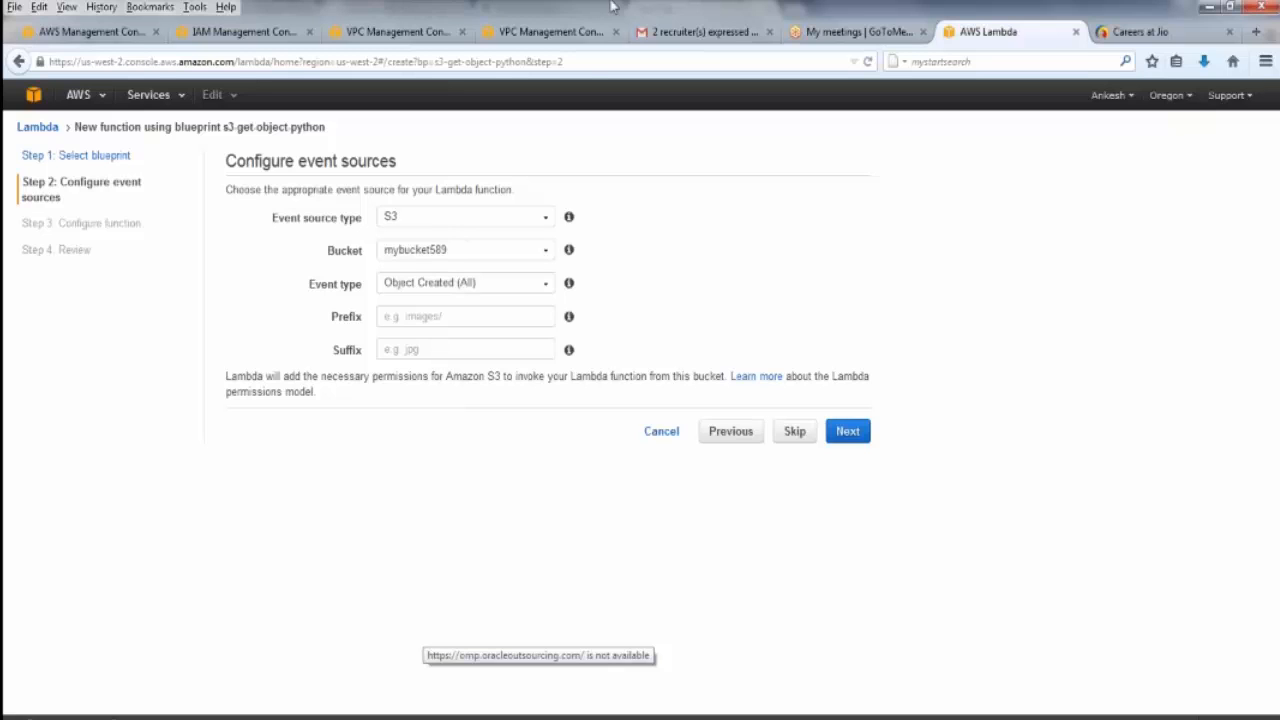
click(477, 318)
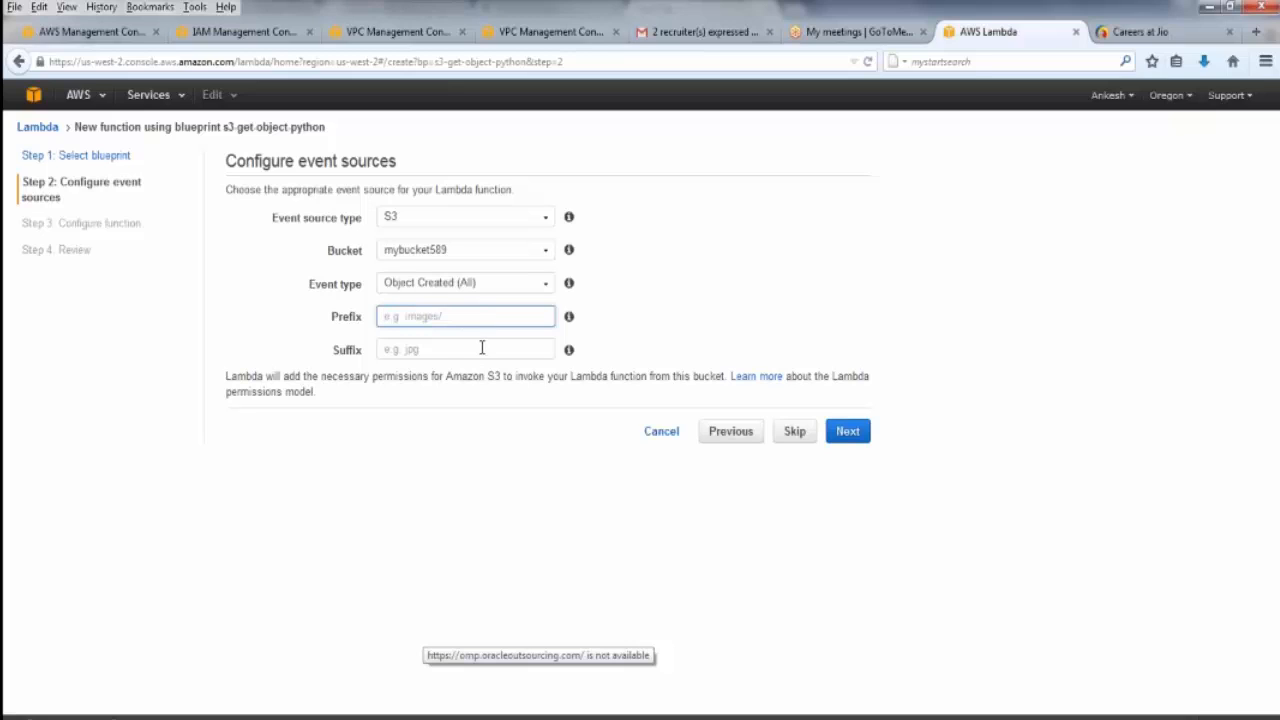
click(1013, 18)
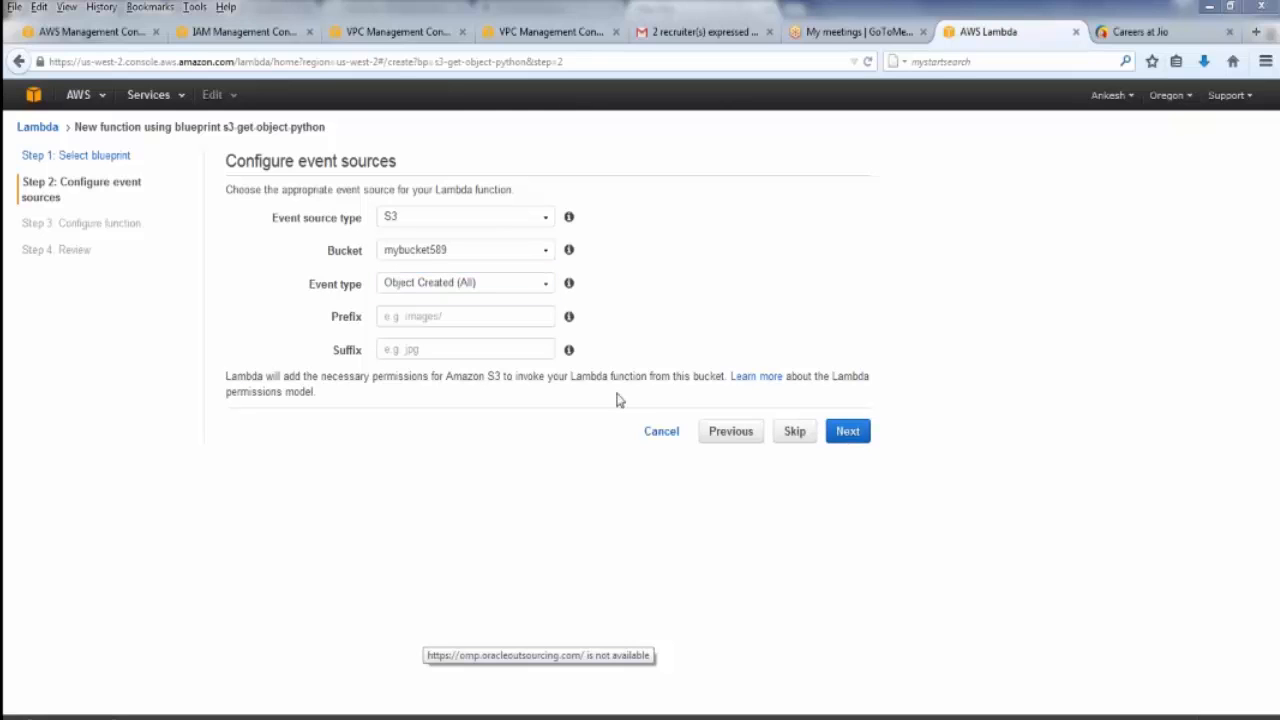
click(843, 437)
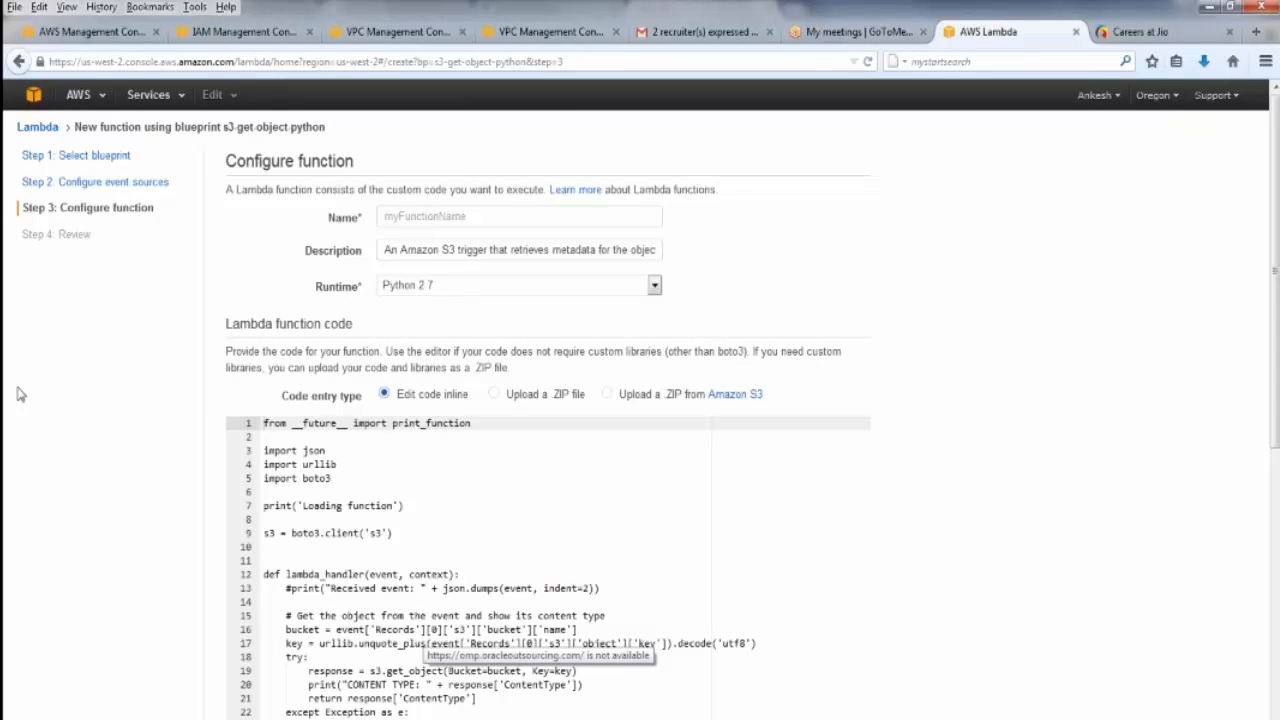
Name the function test, keep the default description, and choose Python 2.7 as the runtime
click(427, 217)
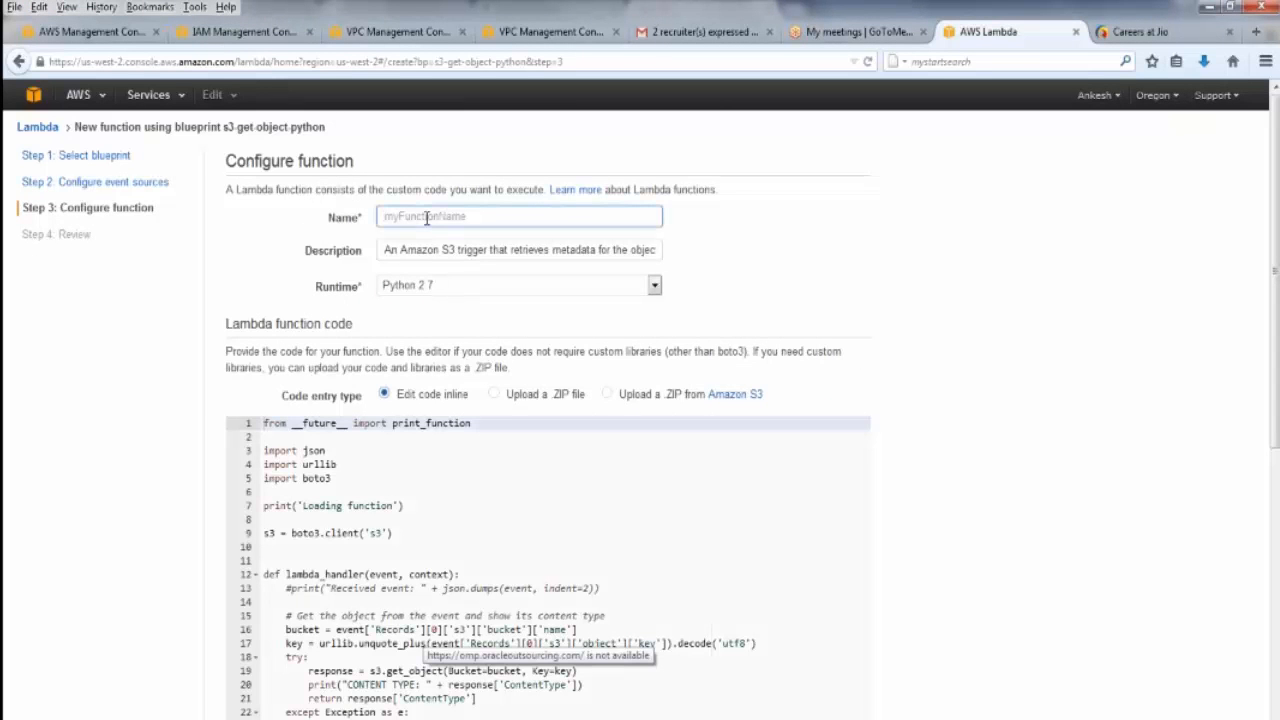
text(test)
click(498, 256)
click(501, 291)
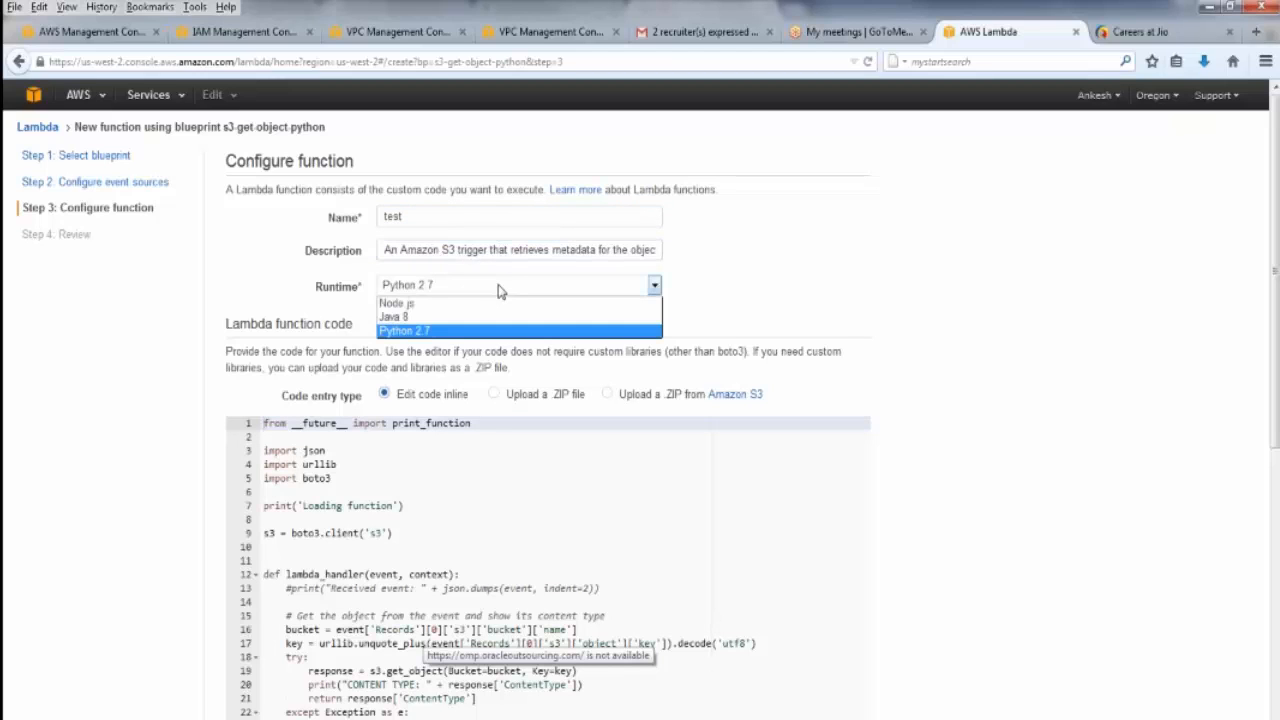
click(437, 330)
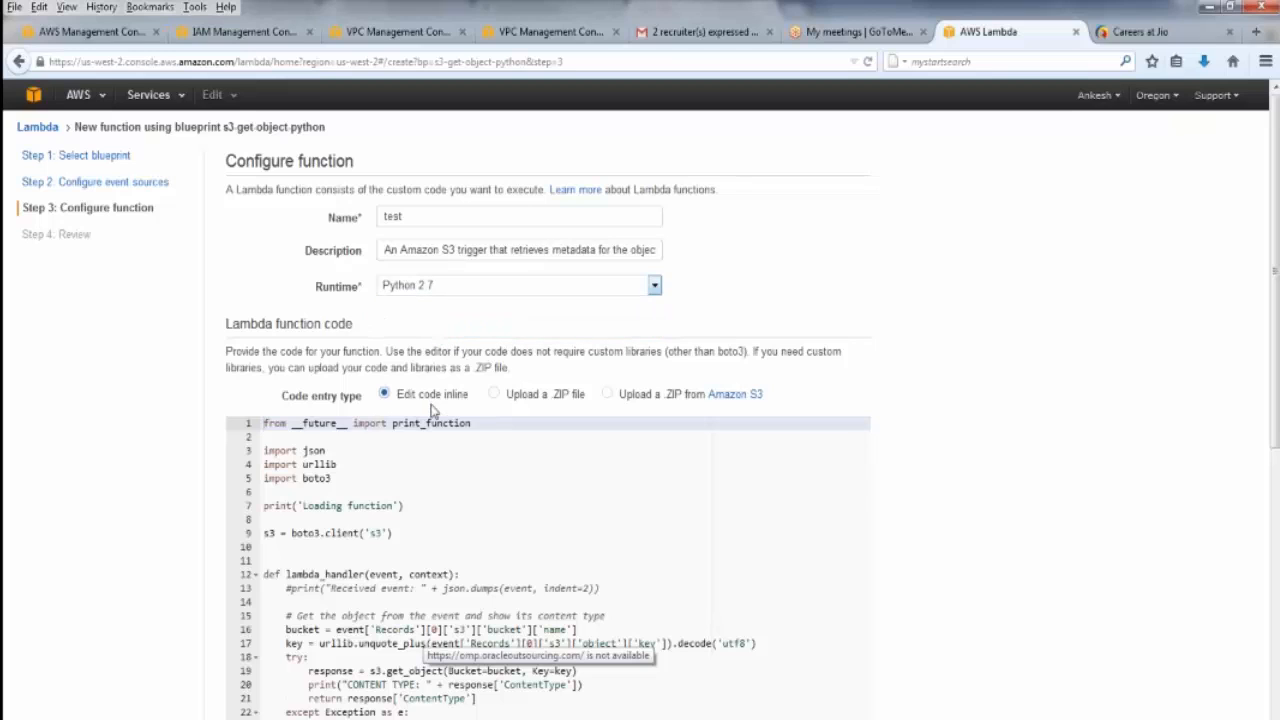
Examine the blueprint's inline Python code, down to the handler and role settings
click(453, 492)
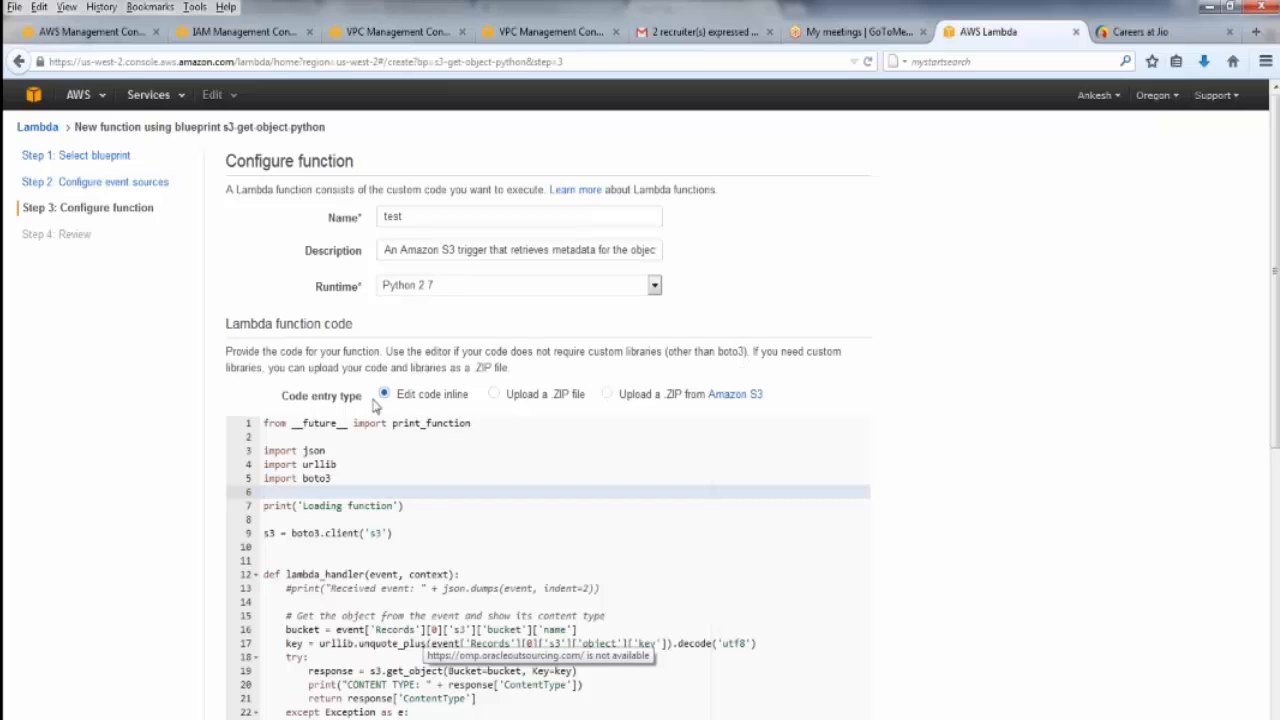
right_click(145, 397)
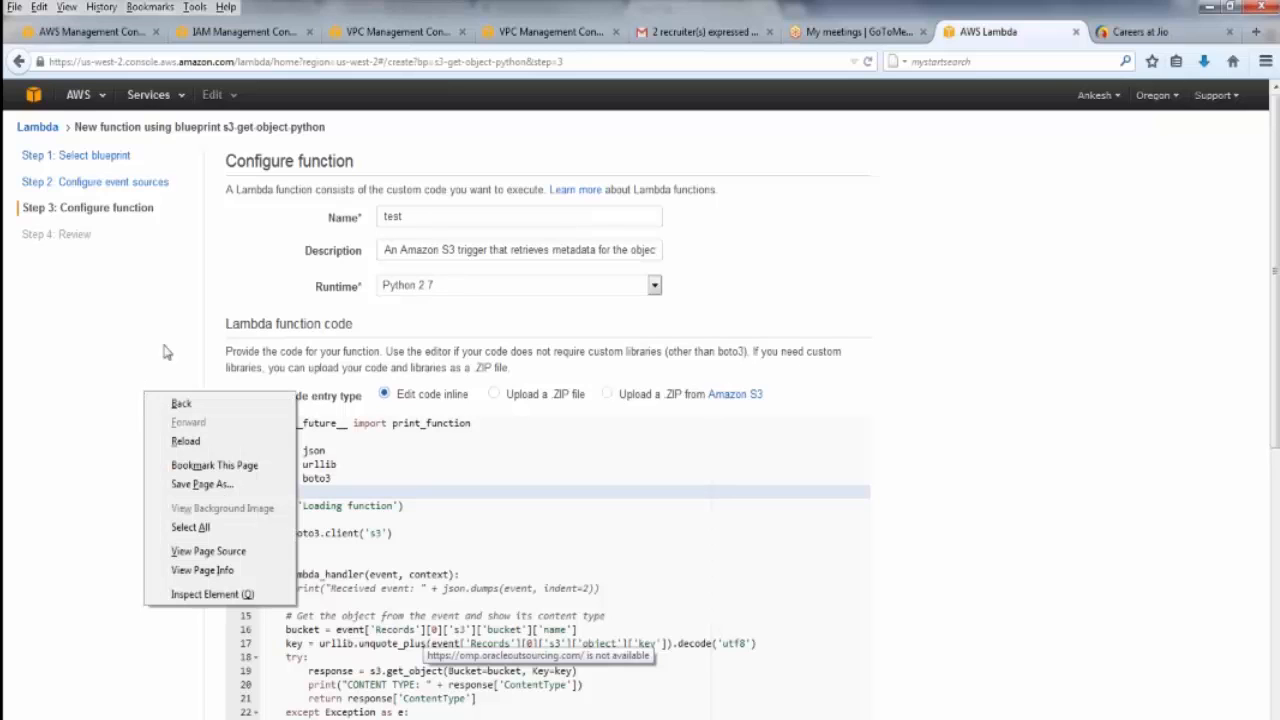
right_click(167, 350)
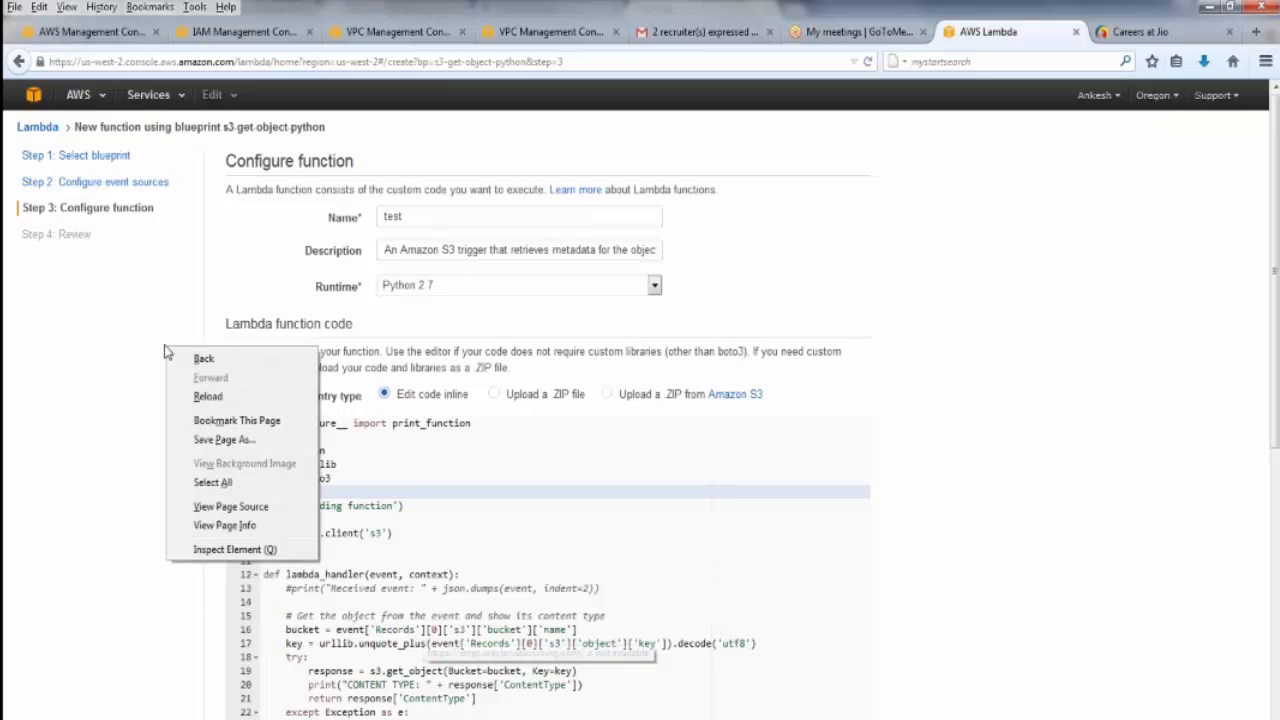
click(549, 445)
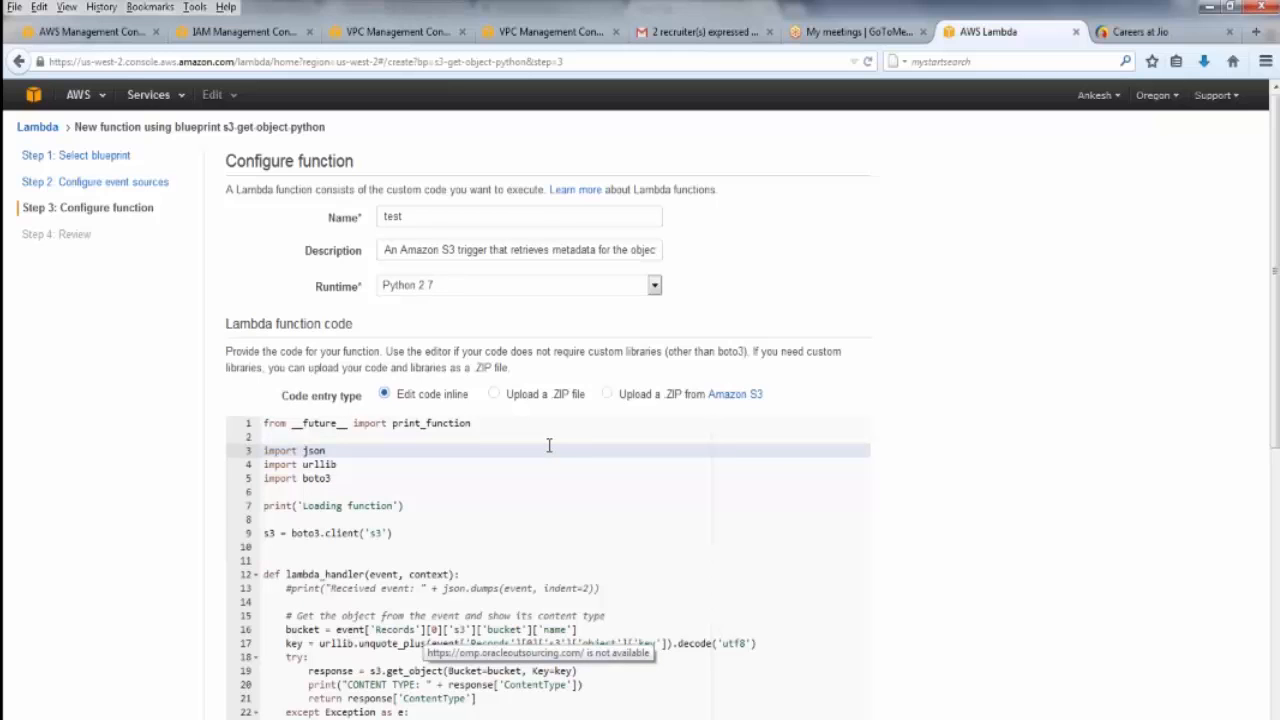
click(604, 644)
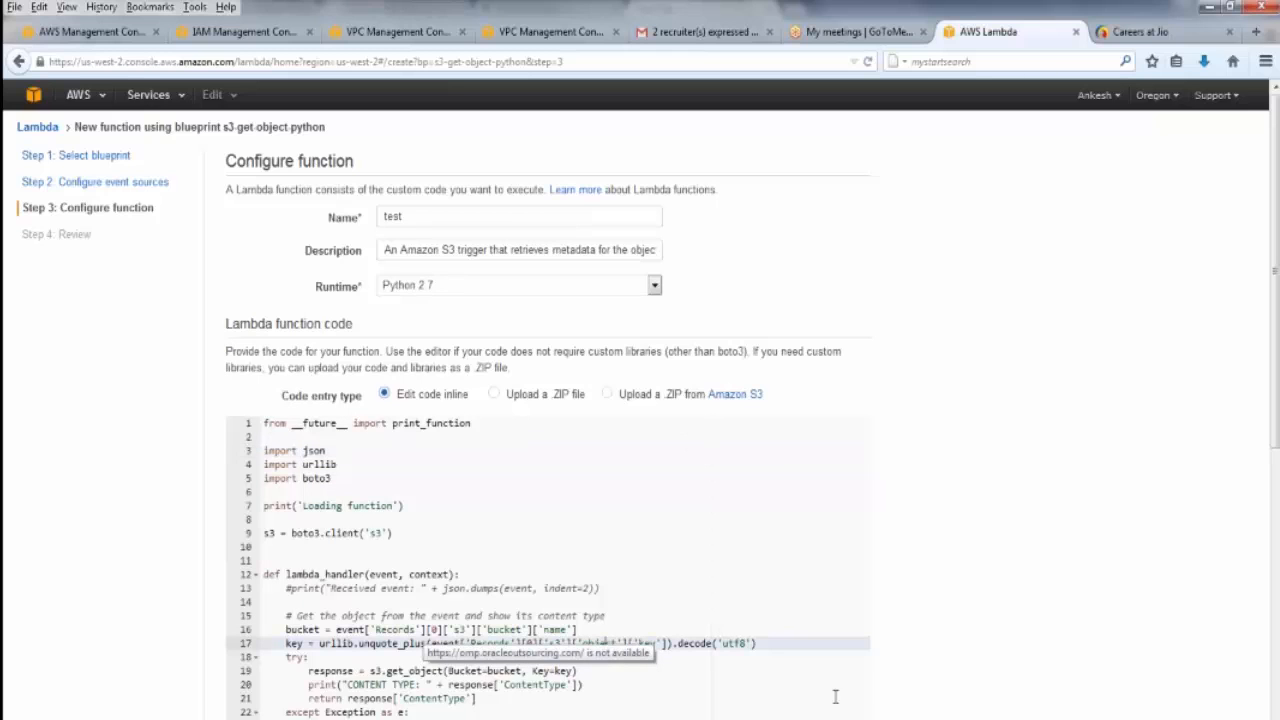
scroll(878, 706, down, 3)
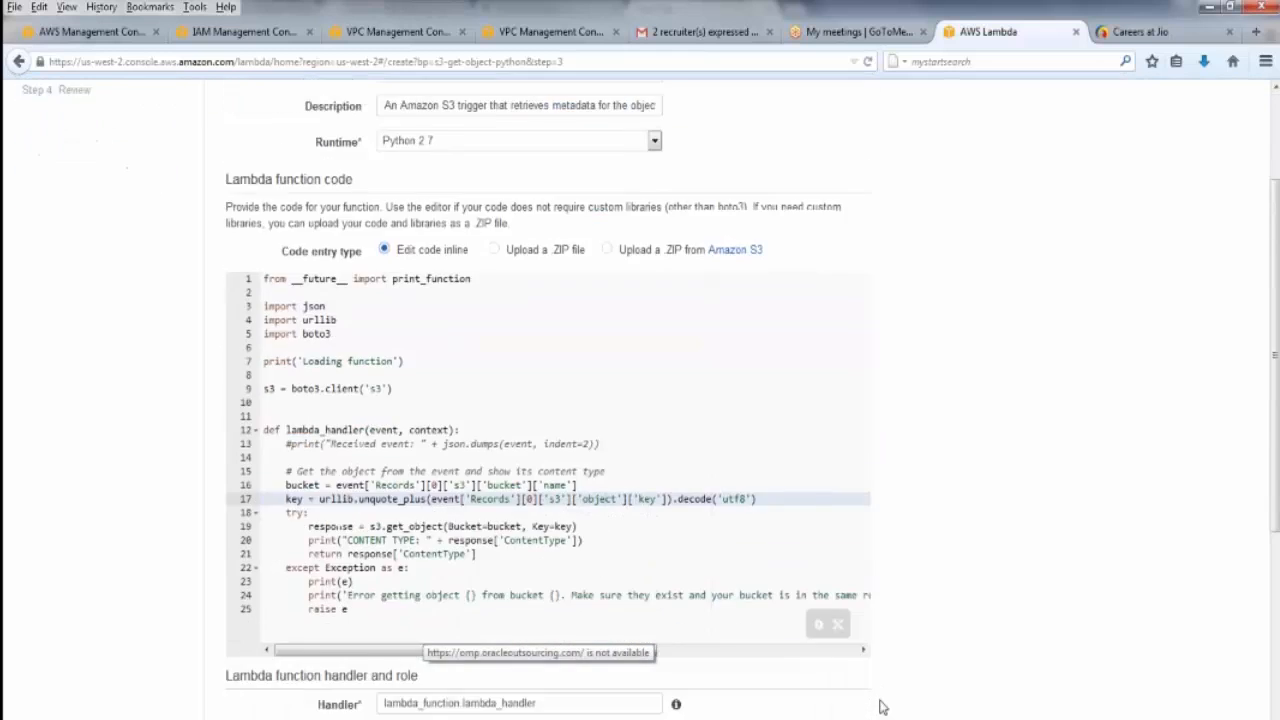
scroll(880, 706, down, 1)
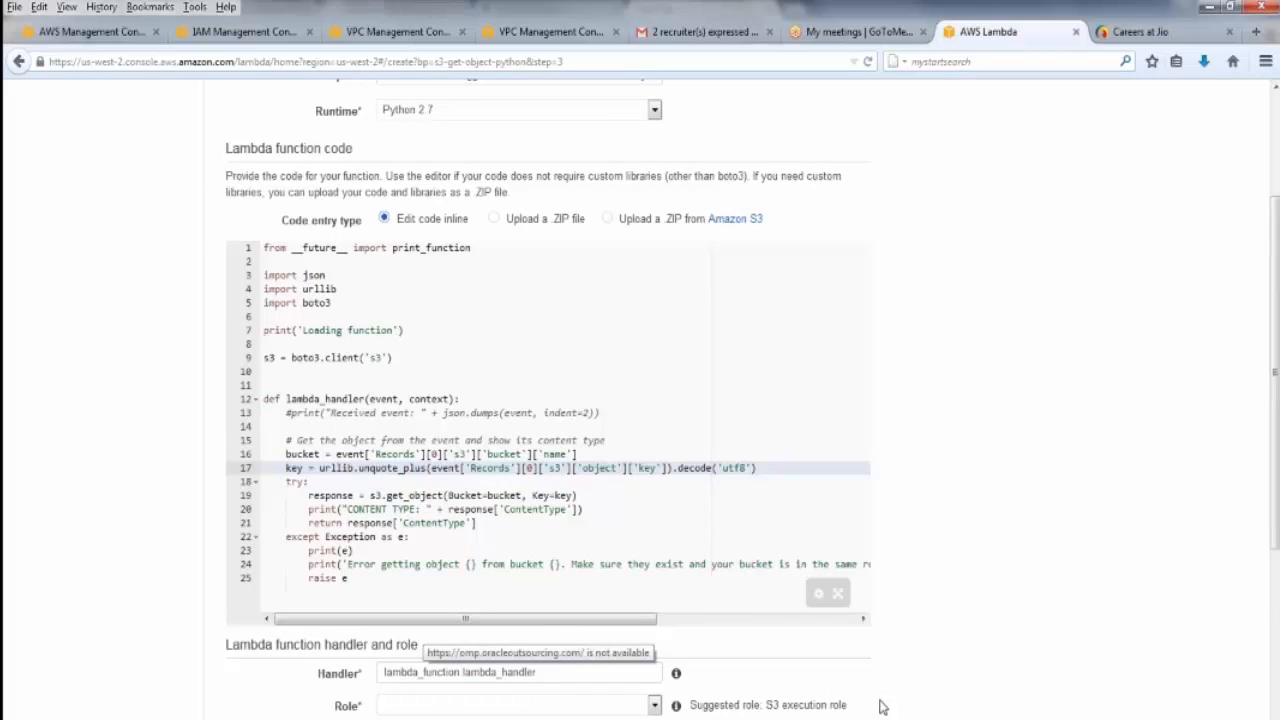
scroll(880, 706, down, 4)
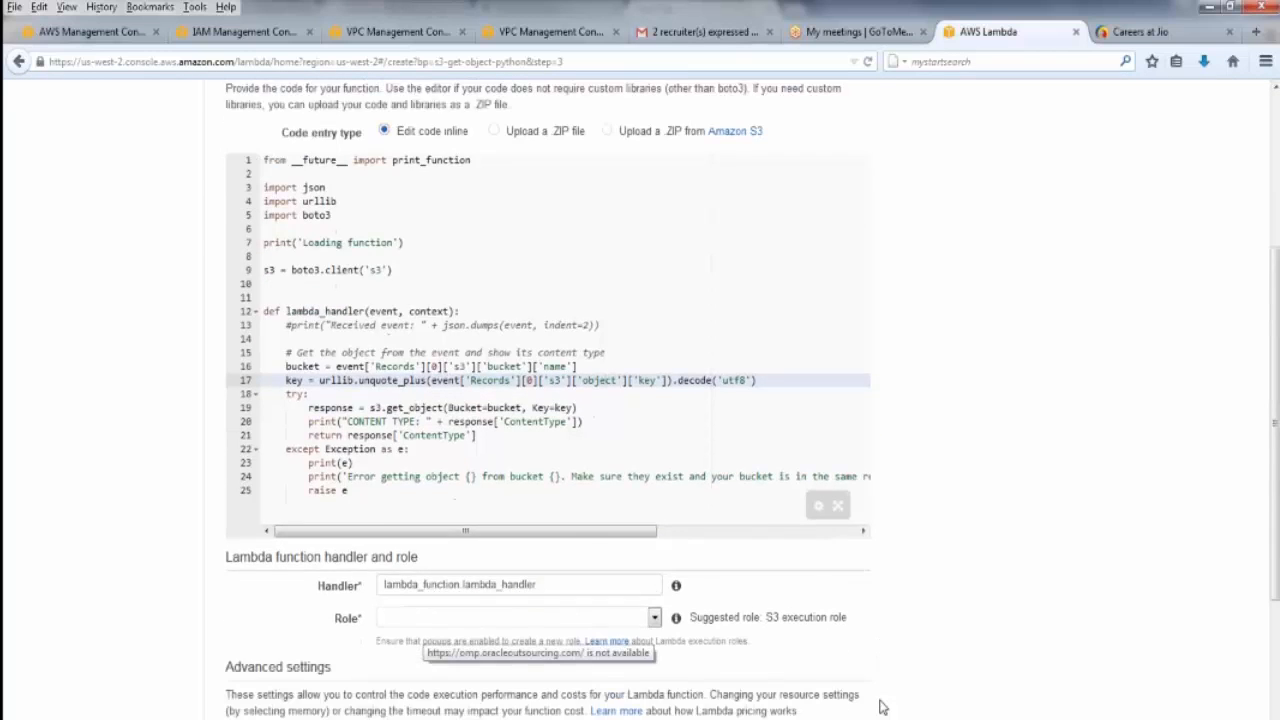
scroll(880, 706, up, 8)
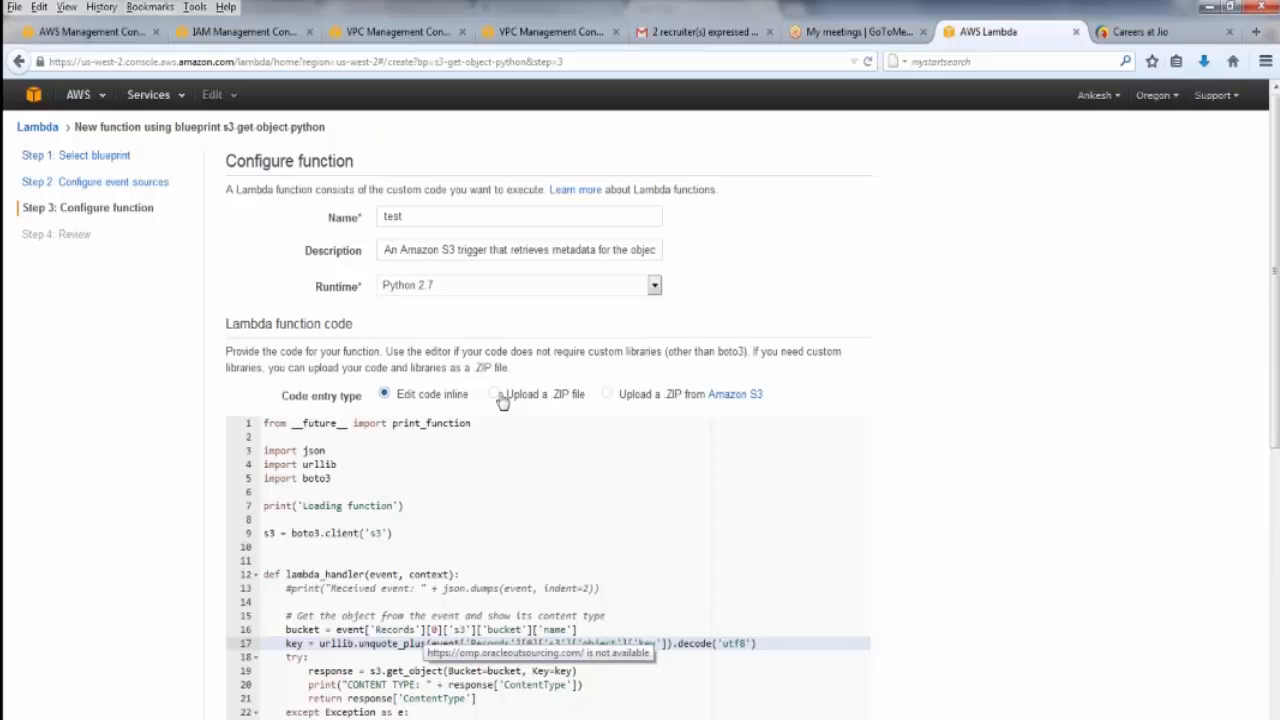
Review the code entry types for uploading a .ZIP file directly or from Amazon S3, and return to Edit code inline
click(497, 395)
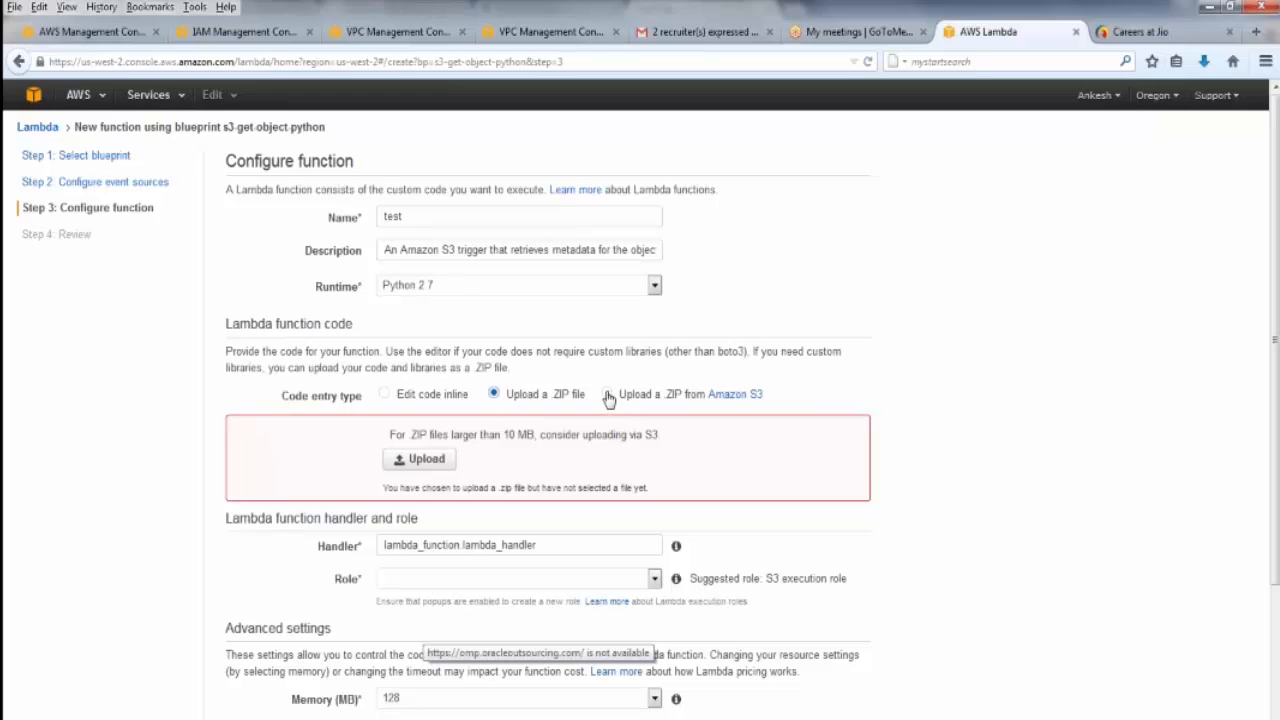
click(607, 395)
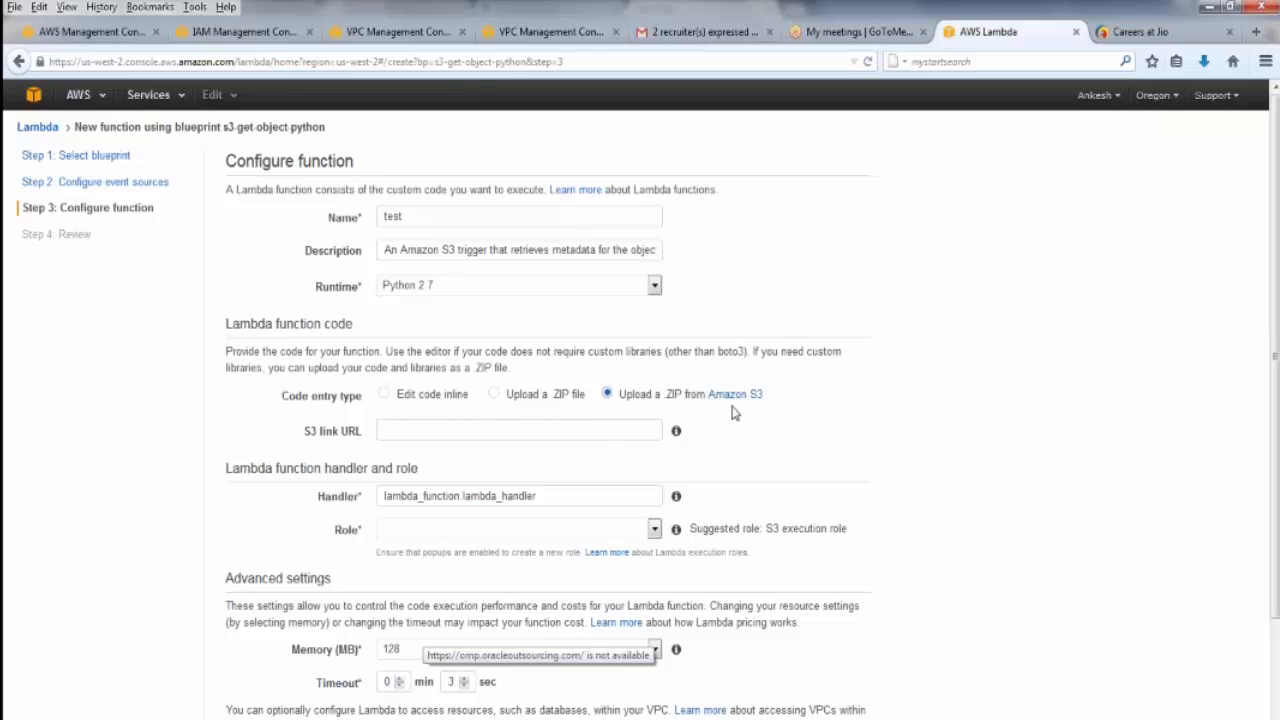
click(478, 428)
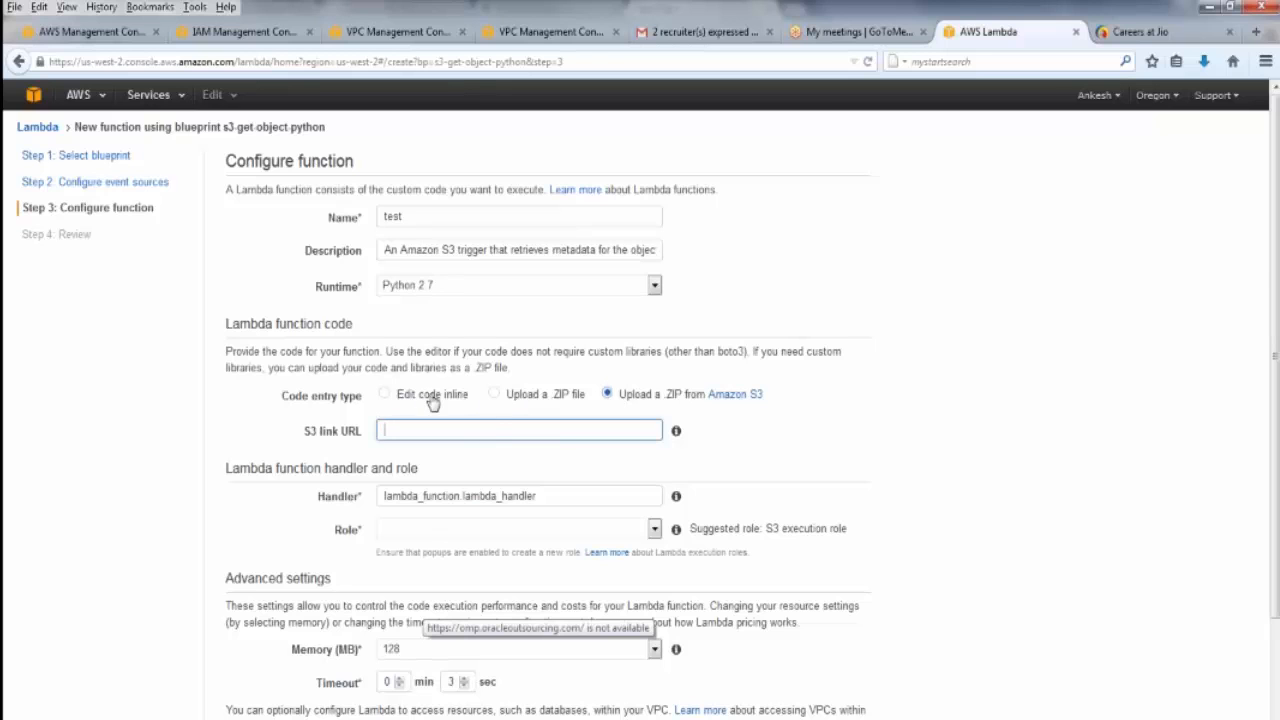
click(432, 402)
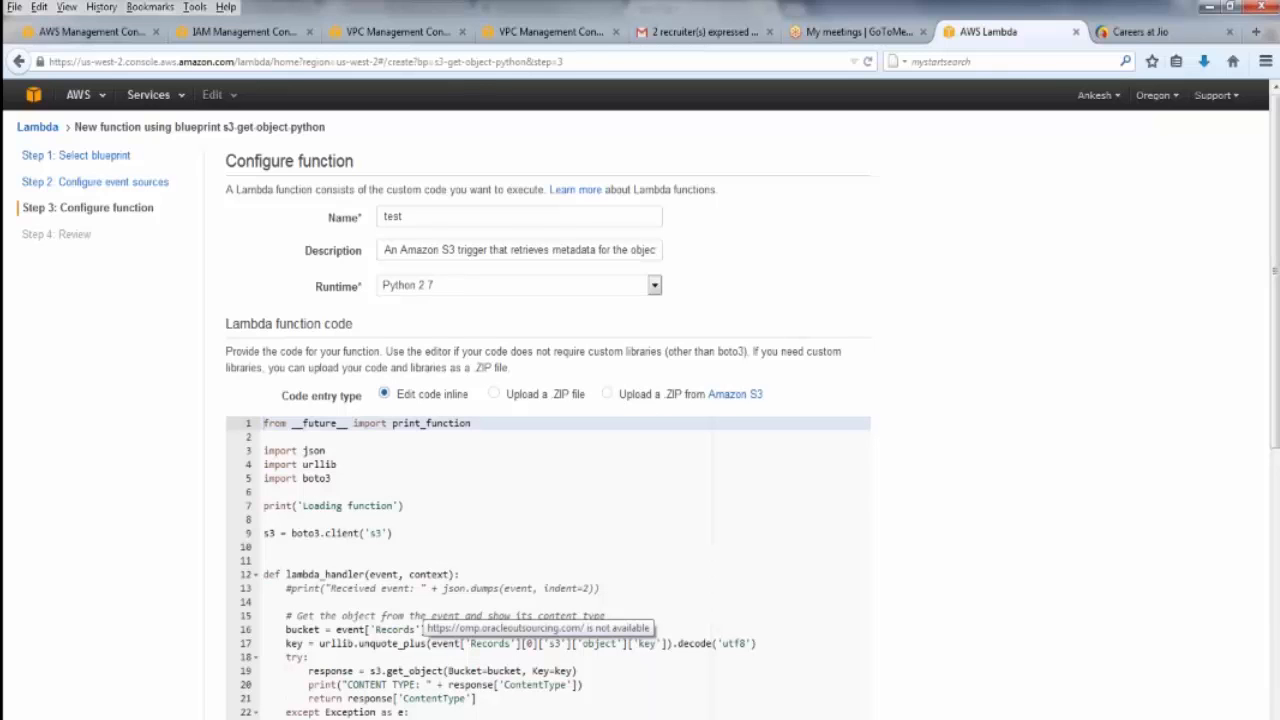
Compare the lambda_handler function name in the code with the value in the Handler field
scroll(1065, 522, down, 6)
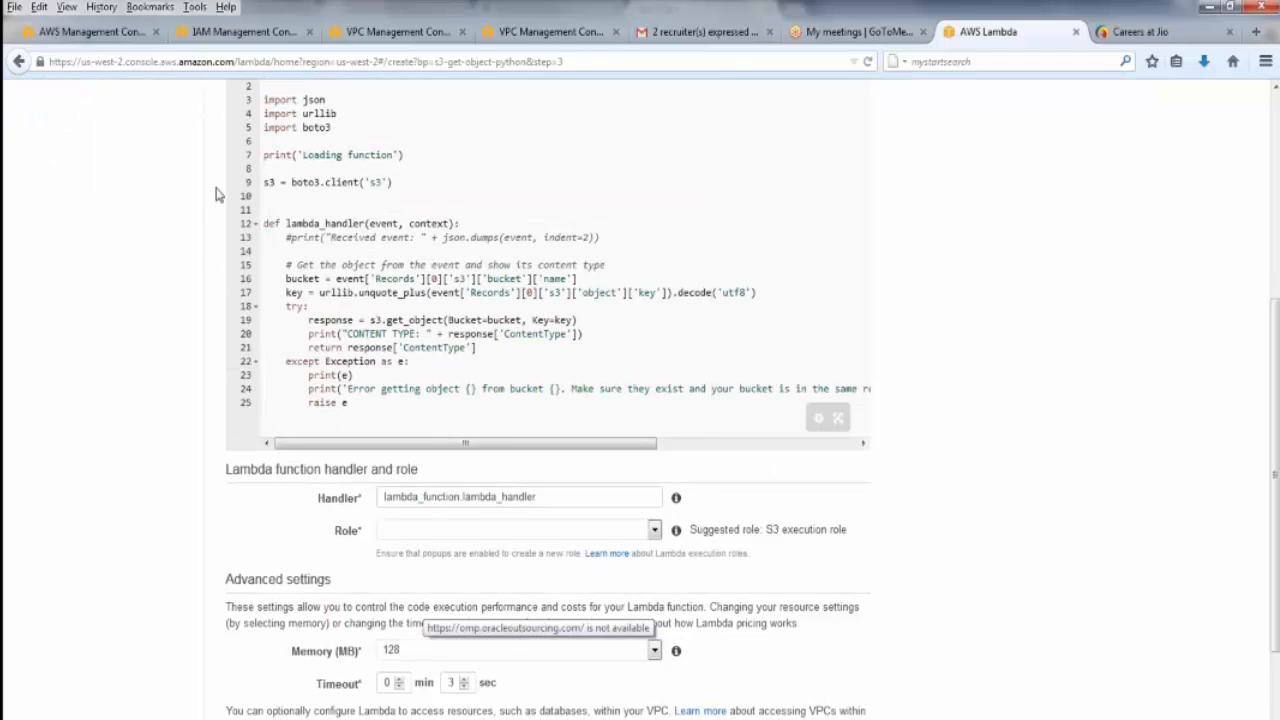
click(298, 224)
drag(298, 224, 362, 223)
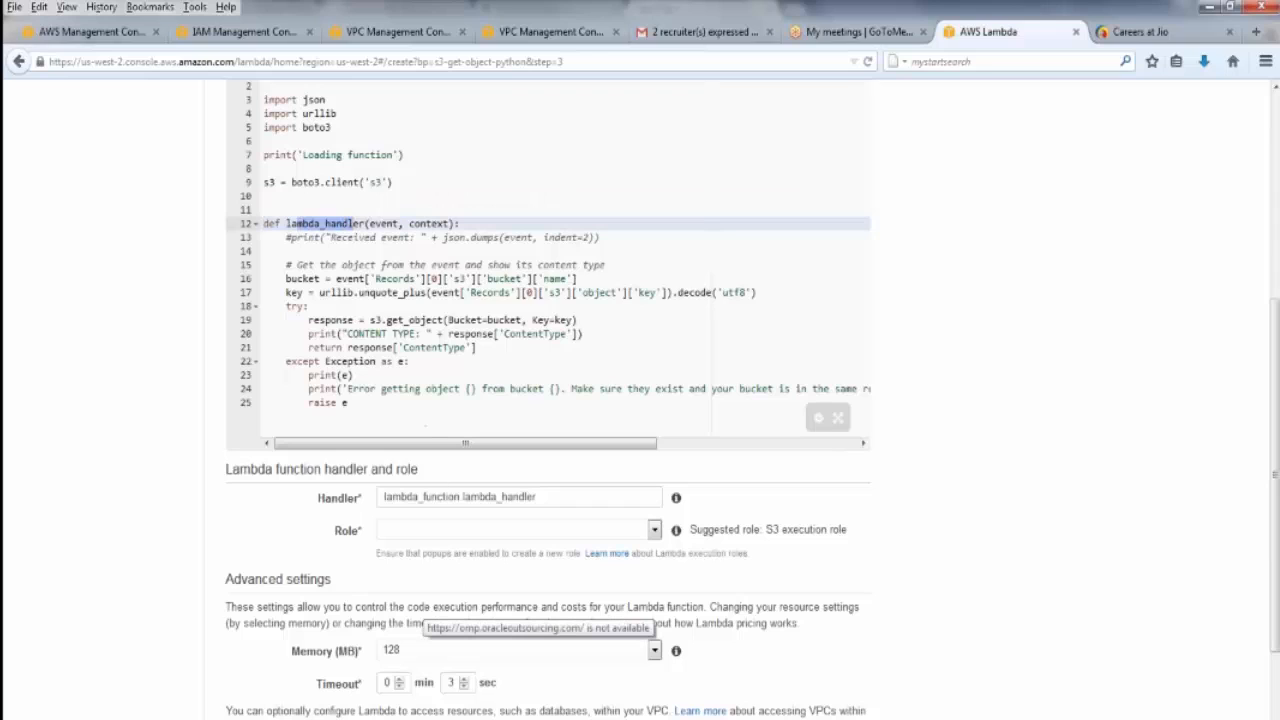
click(463, 496)
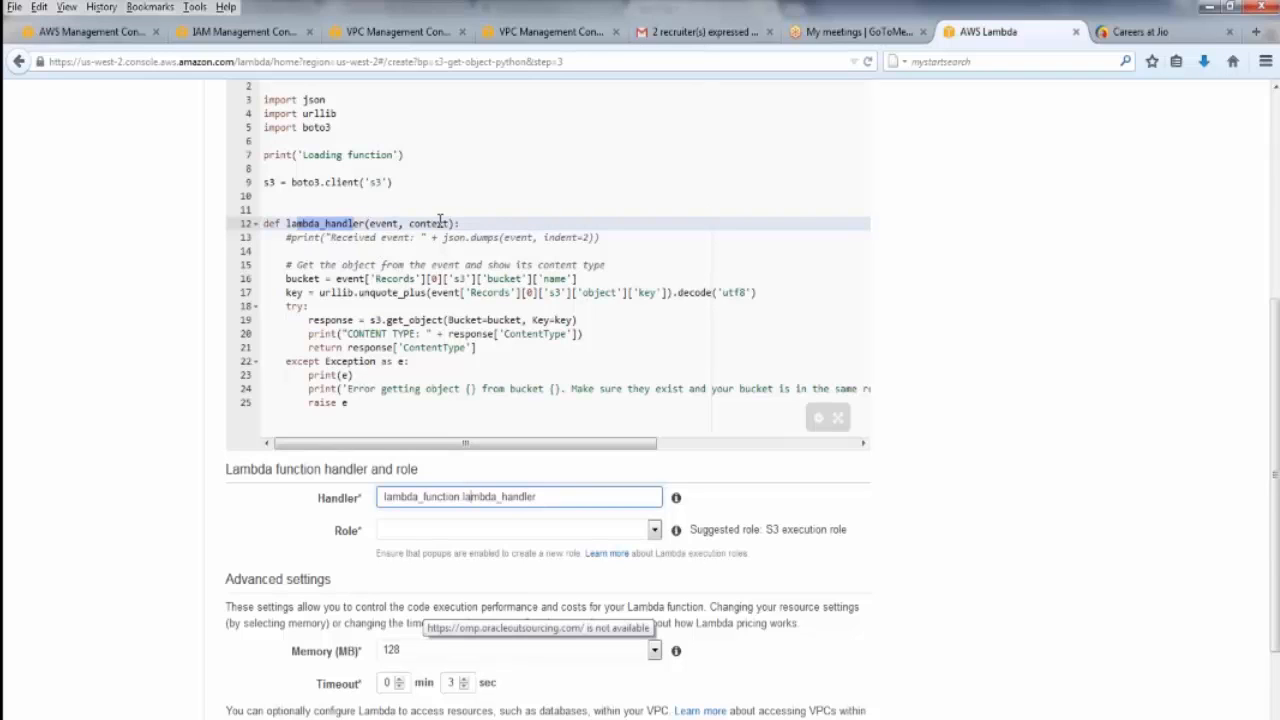
Create a new S3 execution role for the function and open its IAM permission request
click(414, 532)
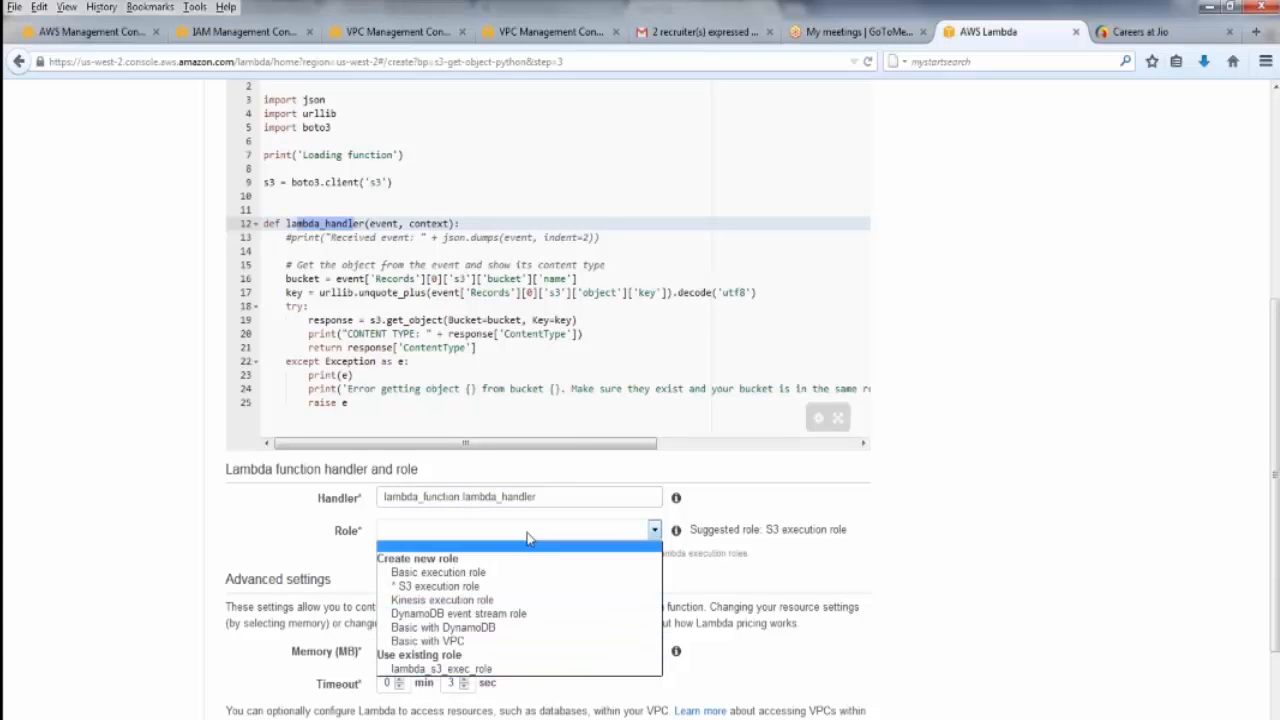
click(483, 590)
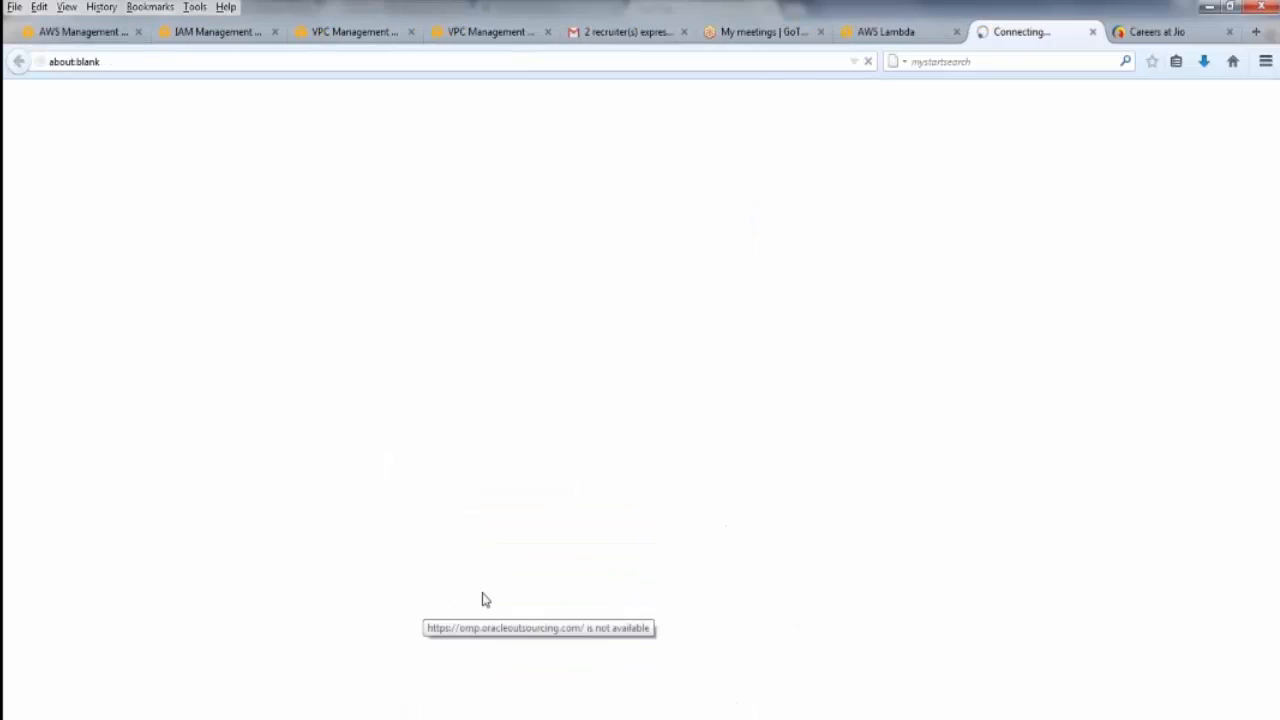
click(916, 35)
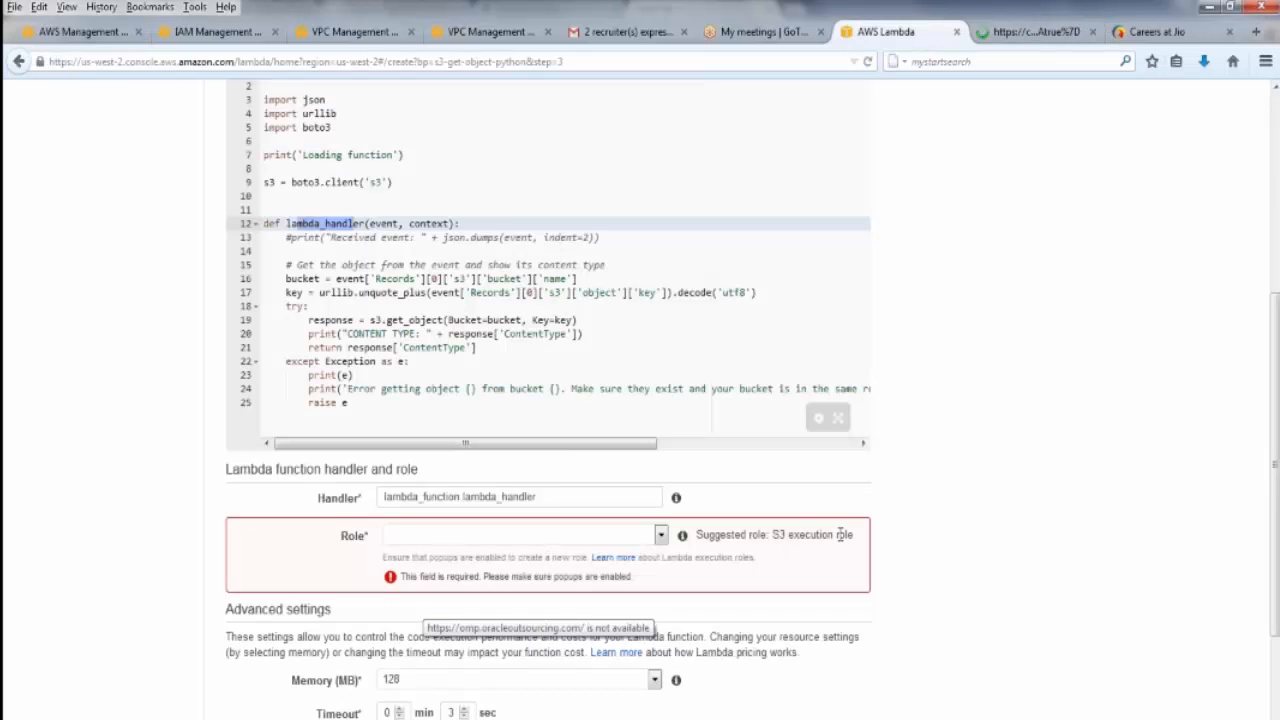
click(1040, 40)
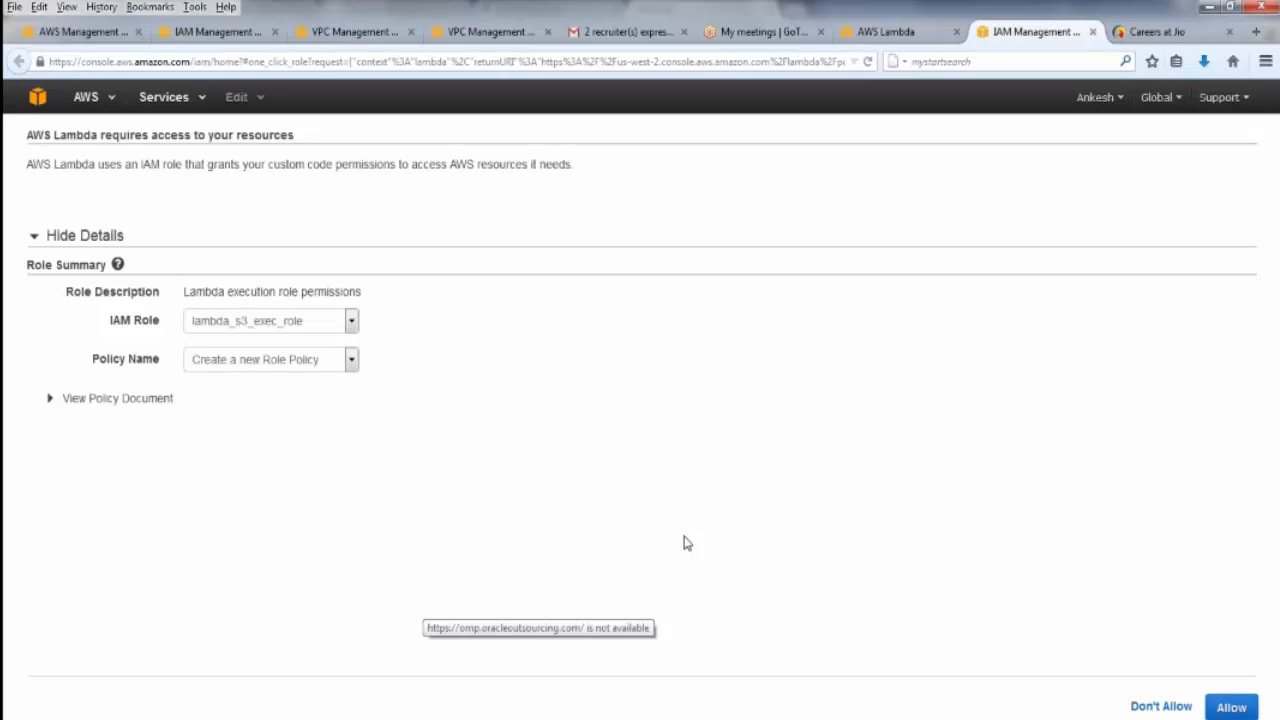
Review the IAM role and policy choices, keeping lambda_s3_exec_role with Create a new Role Policy
click(232, 328)
click(232, 328)
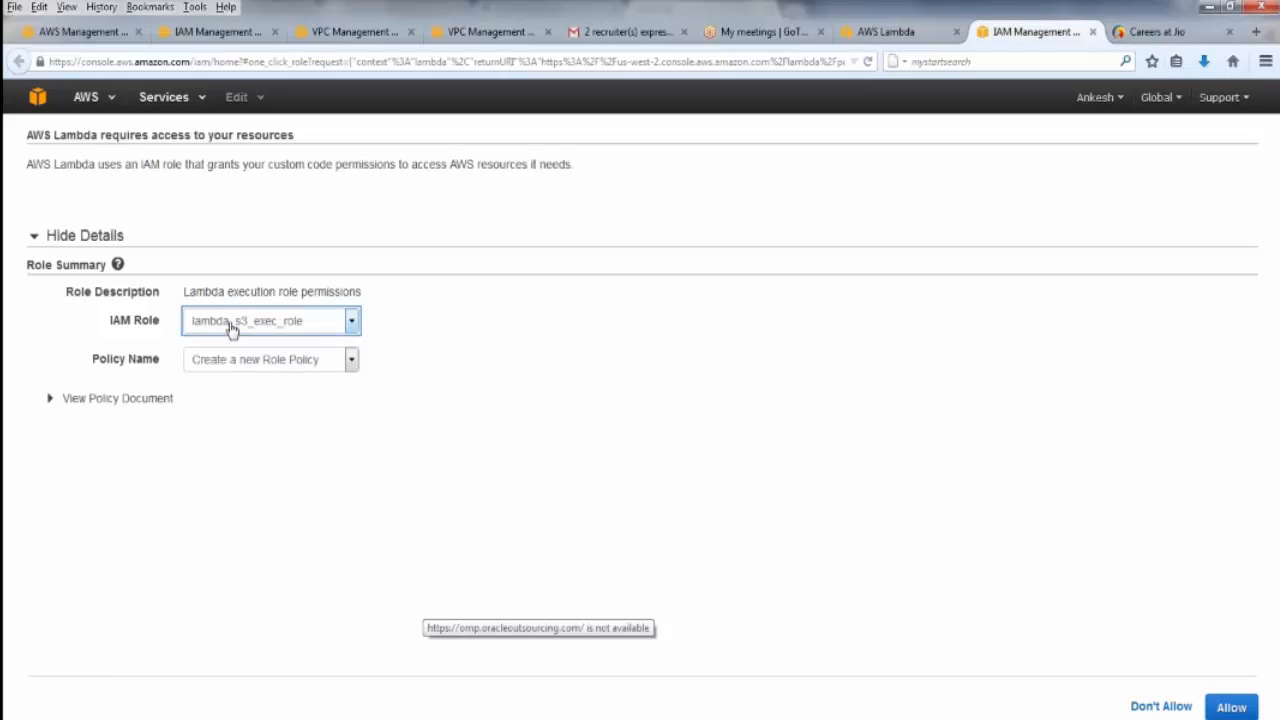
click(272, 366)
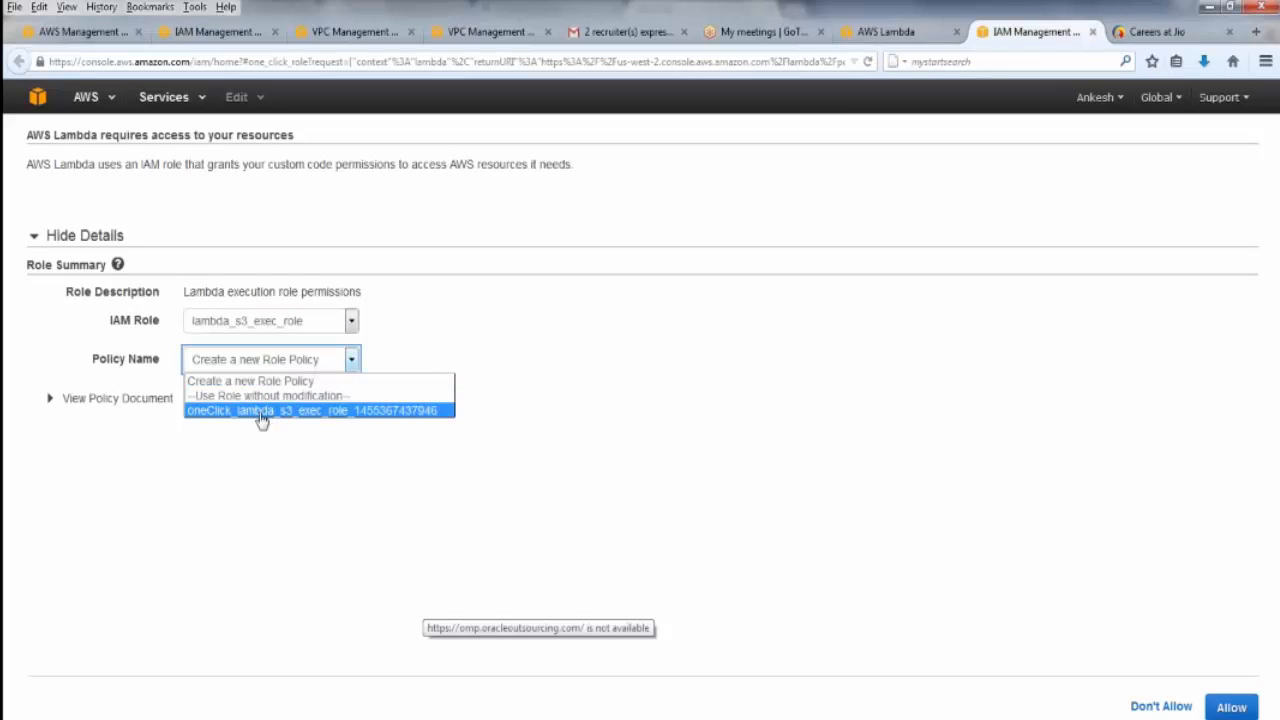
click(248, 386)
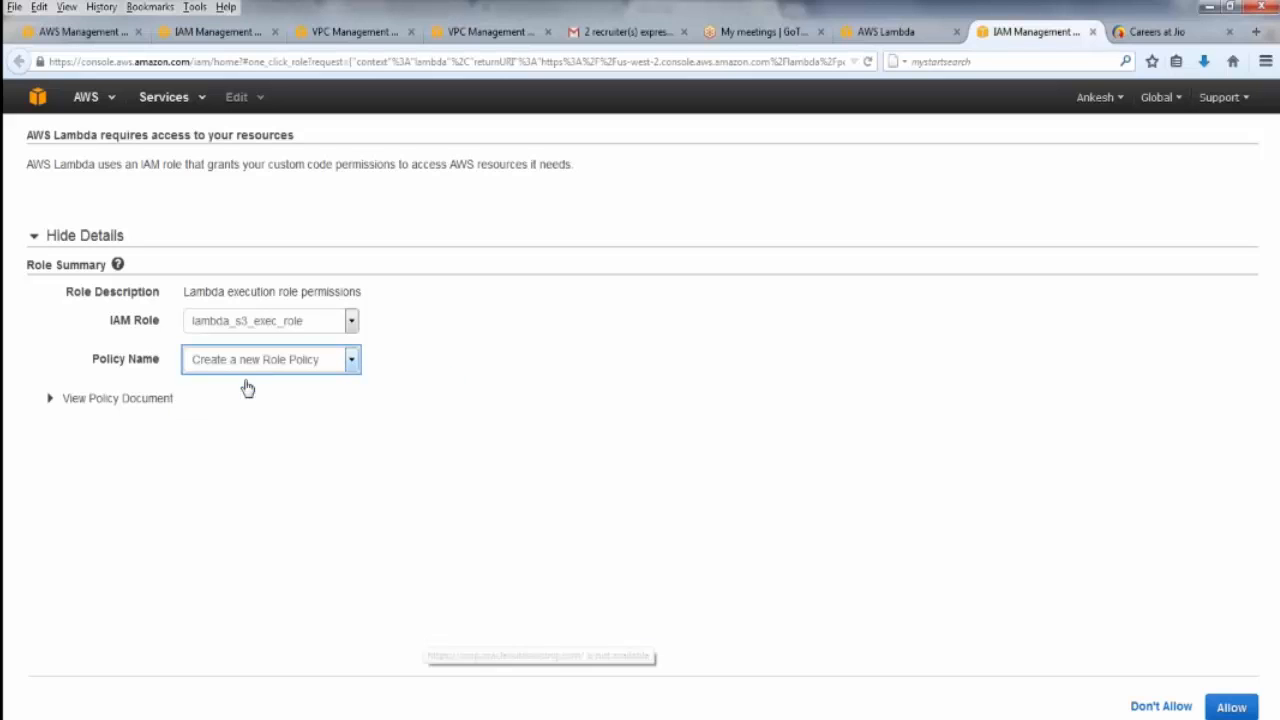
Examine the role's policy document and allow Lambda the requested access
click(88, 399)
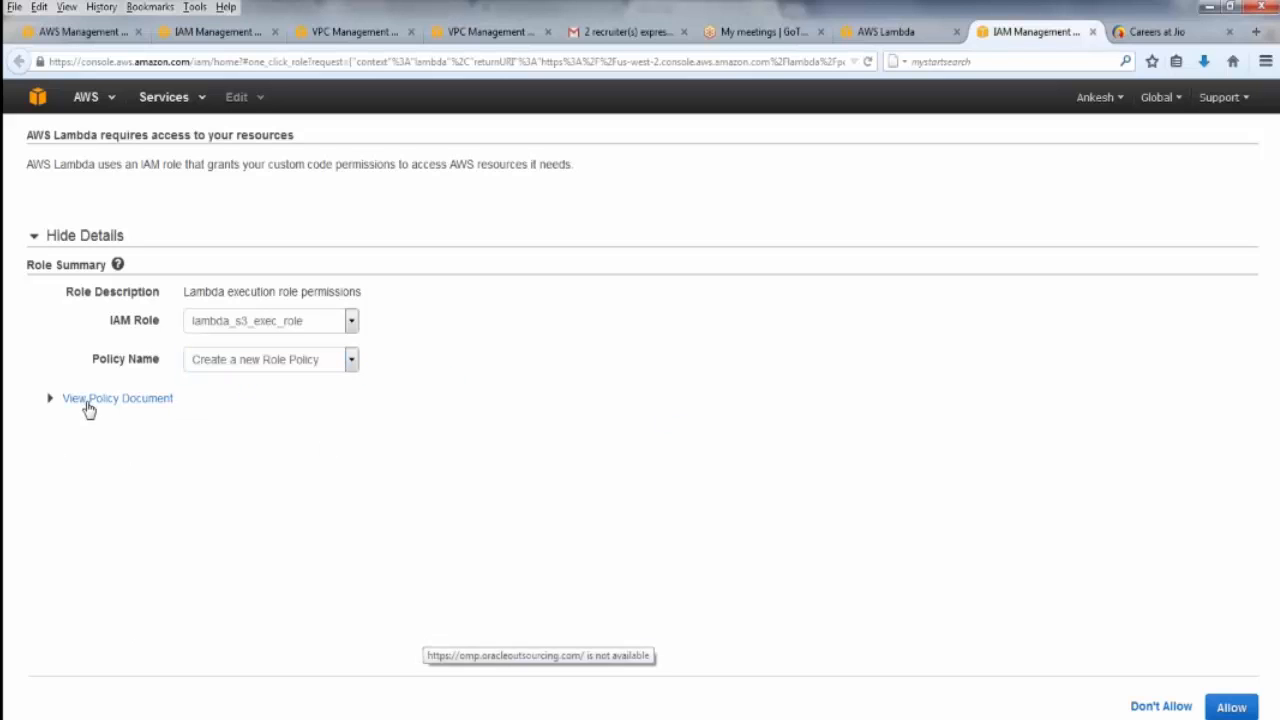
drag(147, 480, 412, 631)
double_click(412, 631)
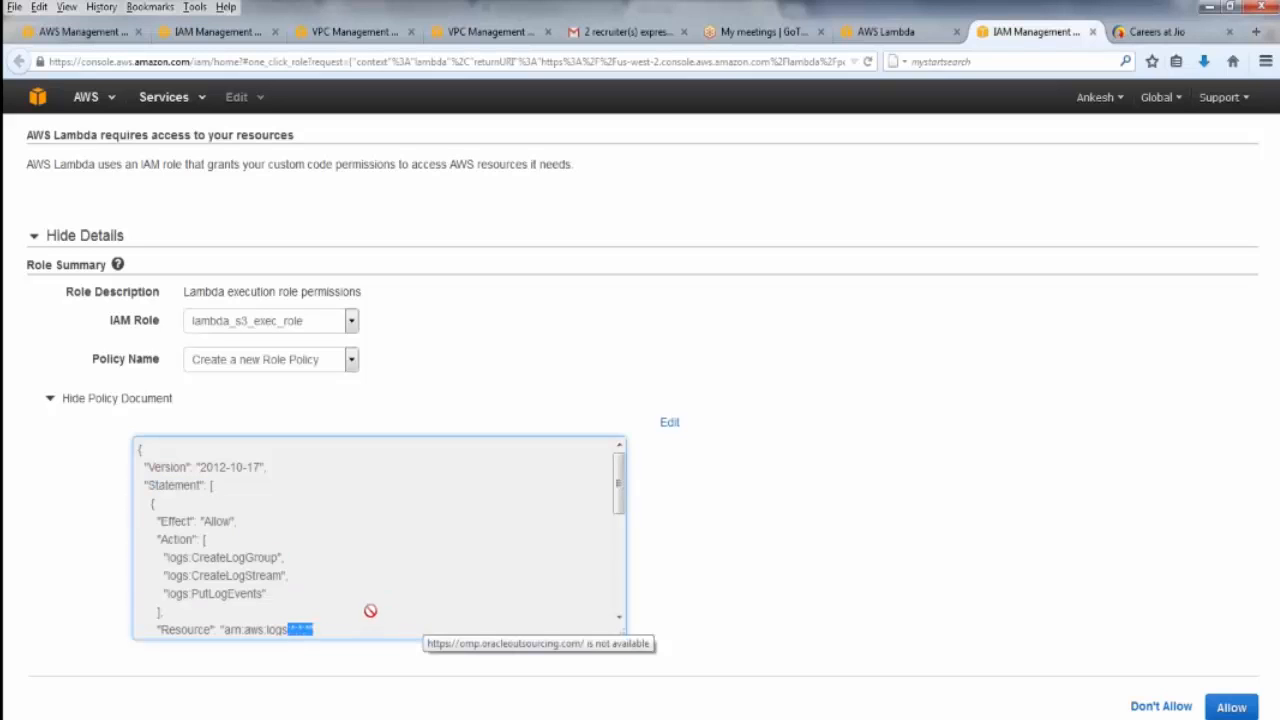
click(943, 586)
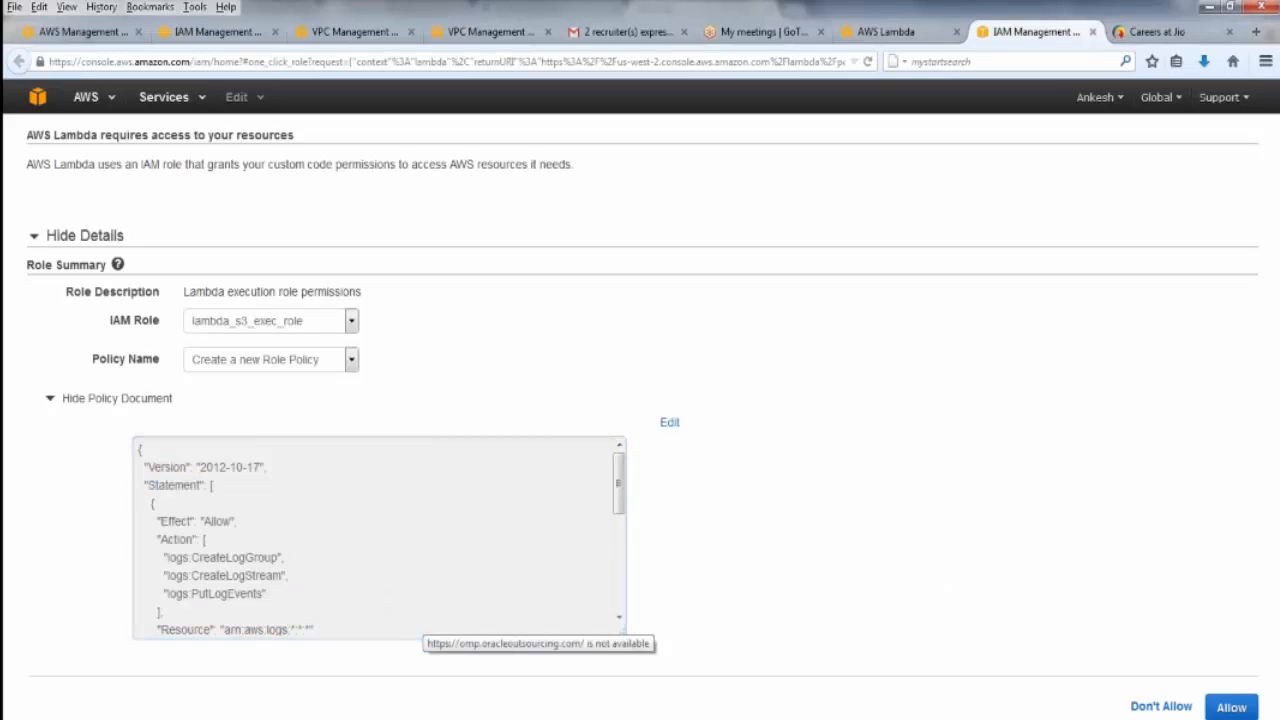
click(1236, 707)
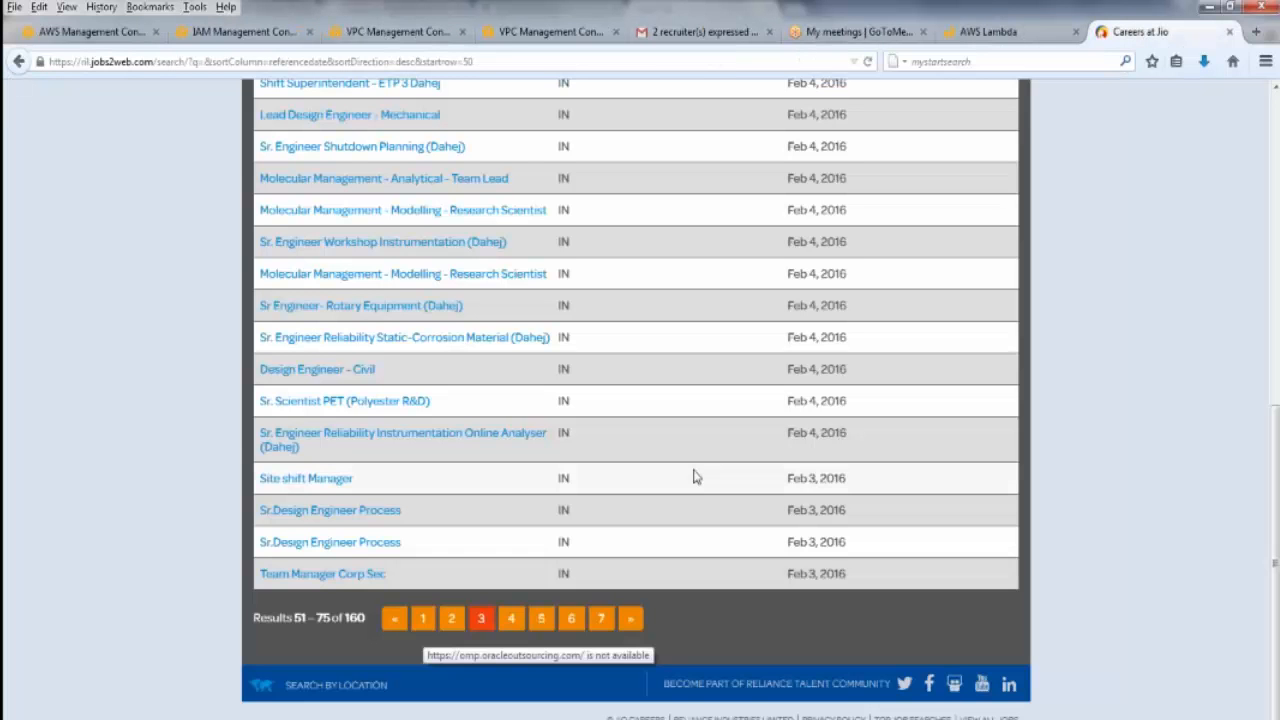
Return to the AWS Lambda function setup and check the role assigned to the function
right_click(986, 35)
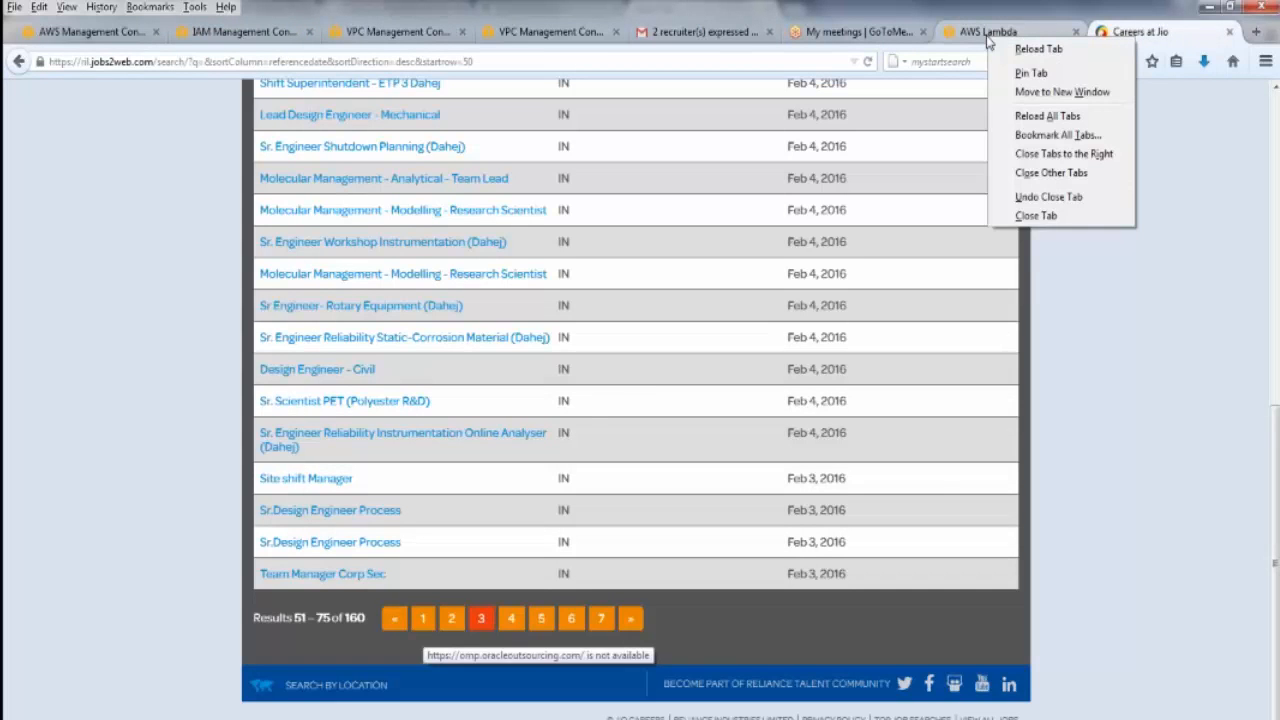
click(988, 38)
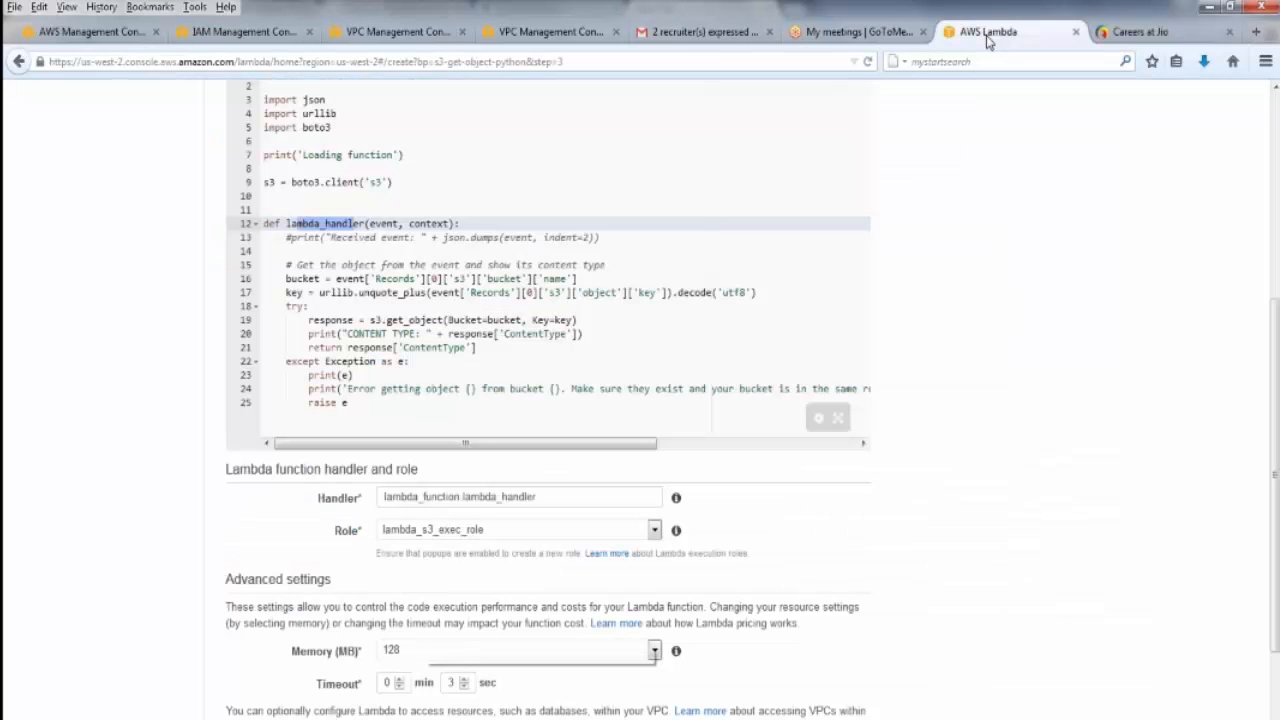
click(568, 537)
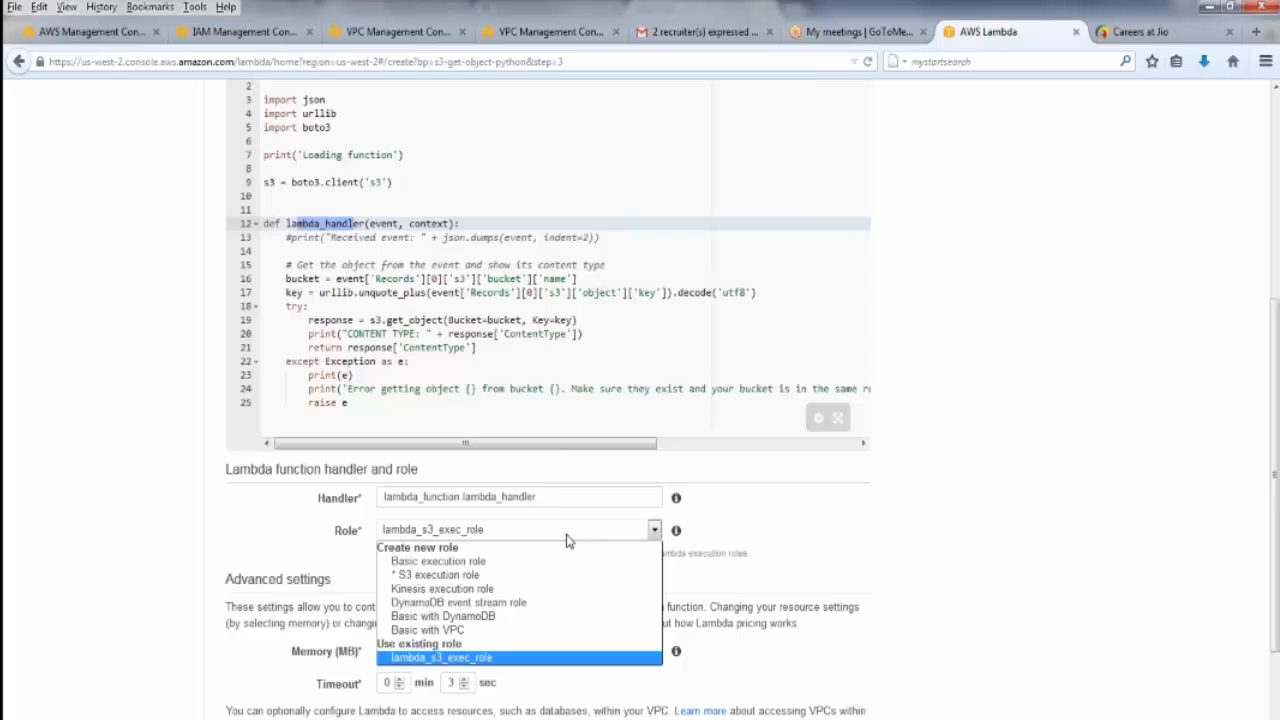
right_click(568, 534)
click(906, 612)
Set the function's memory to 512 MB in the advanced settings
scroll(906, 612, down, 1)
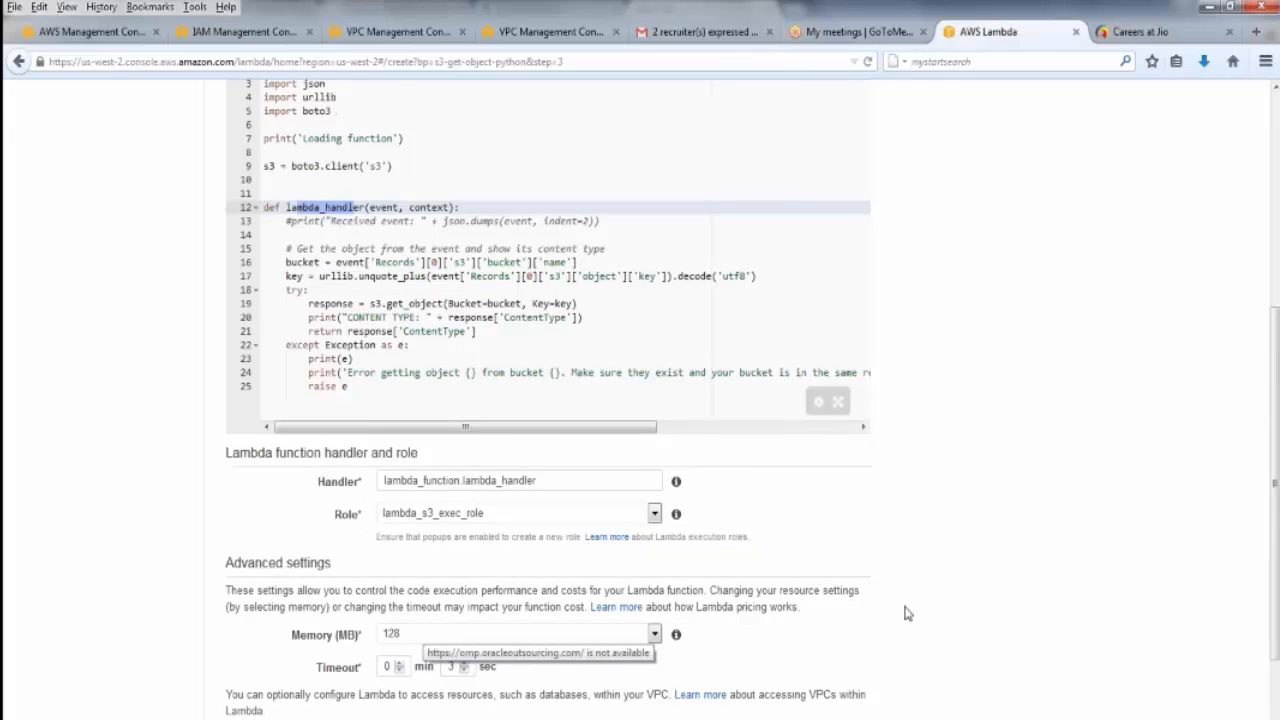
scroll(906, 612, down, 2)
click(473, 536)
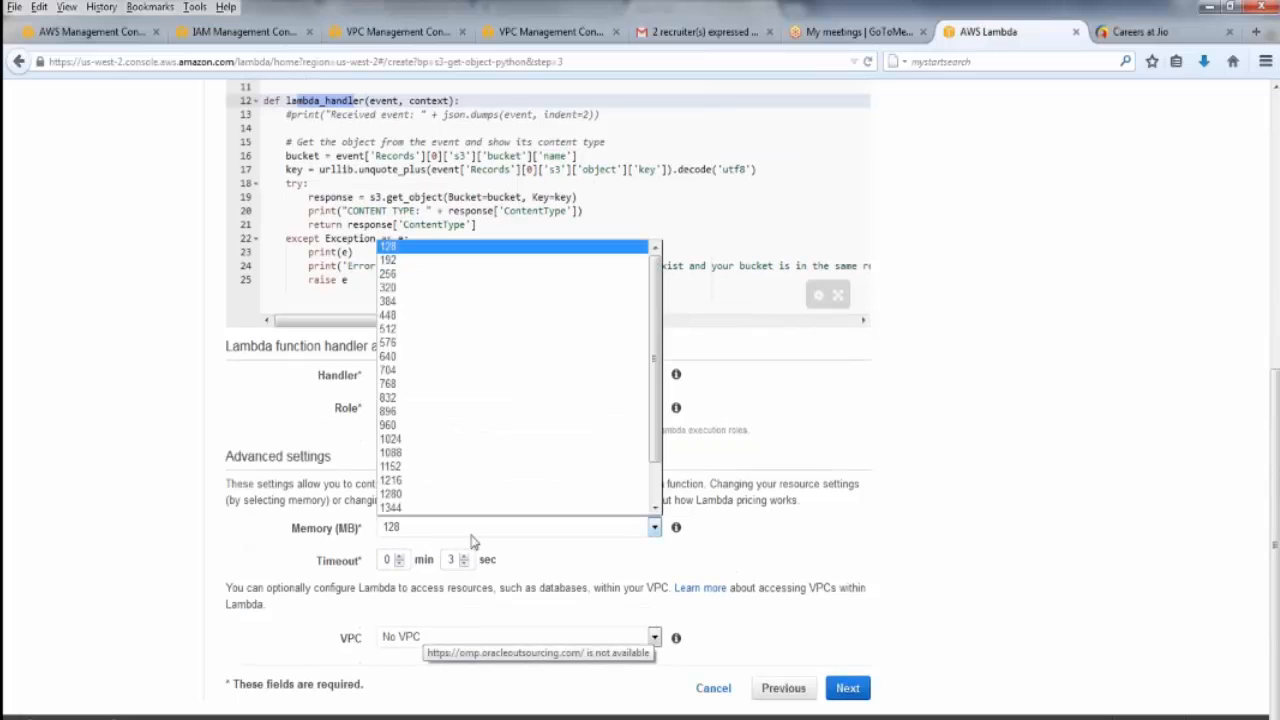
click(443, 329)
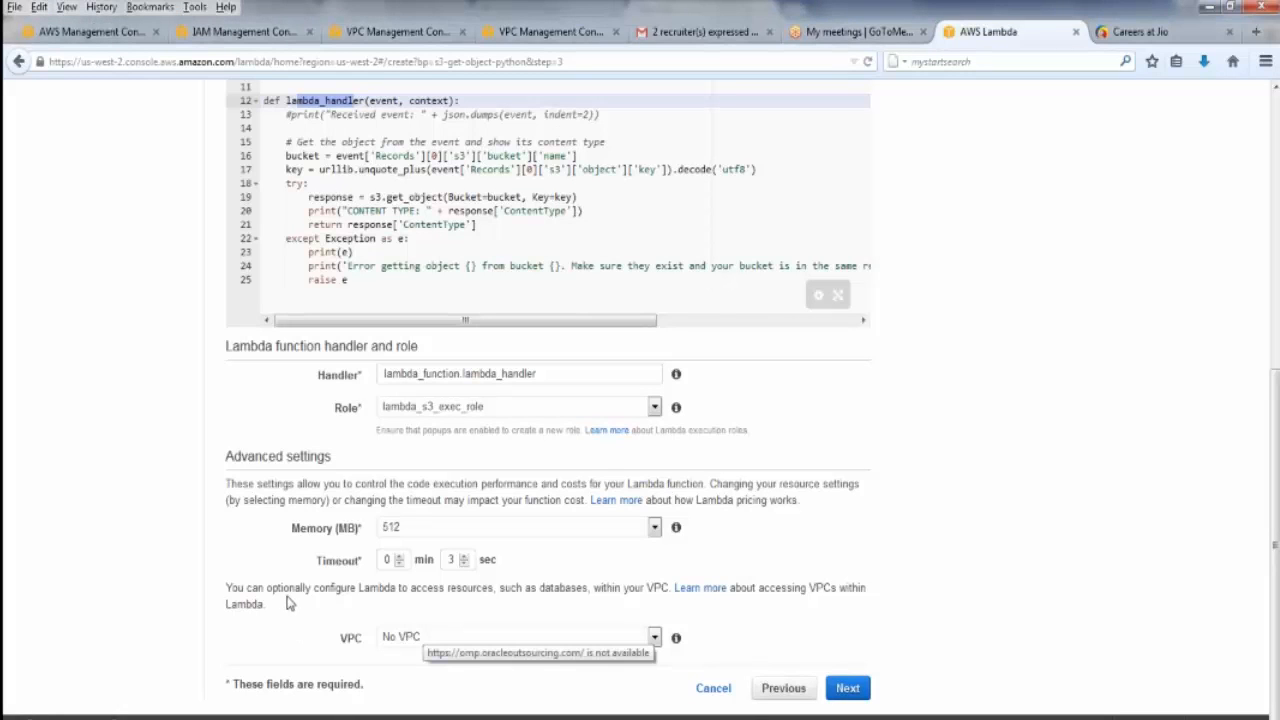
Assign the function to the default VPC (172.31.0.0/16) and select the us-west-2b subnet 172.31.16.0/20
click(418, 638)
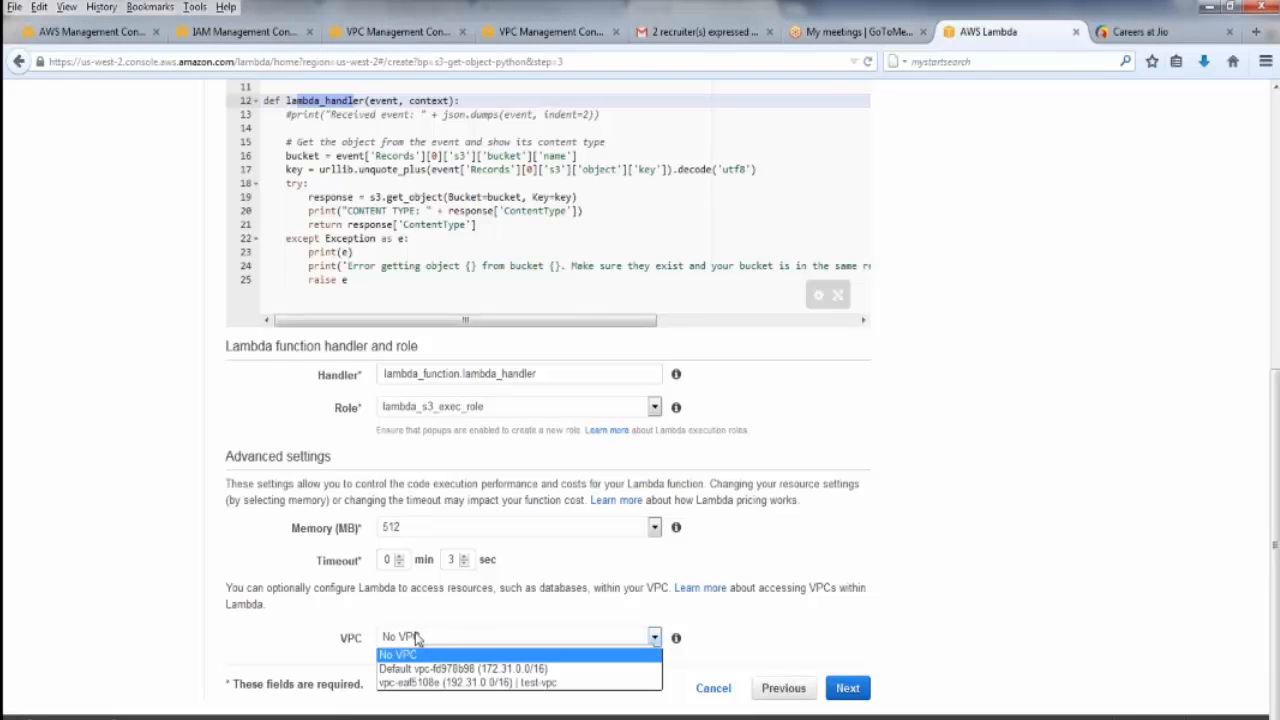
click(418, 638)
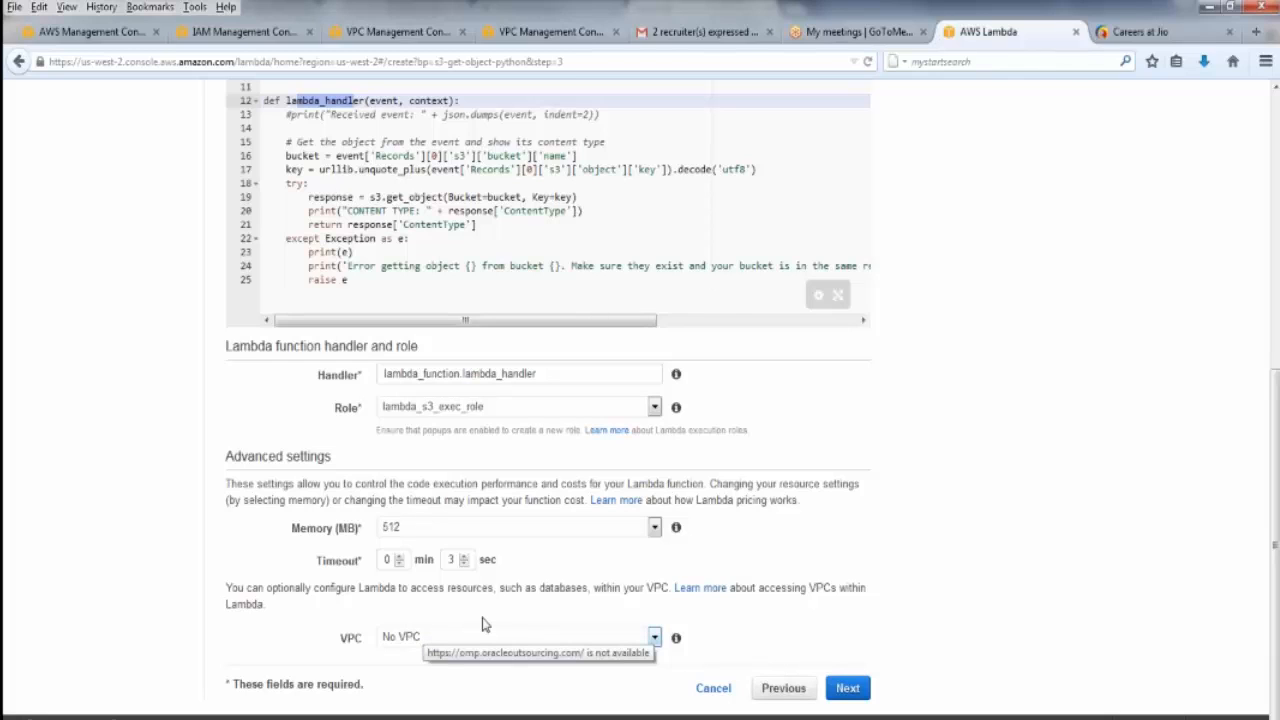
click(587, 640)
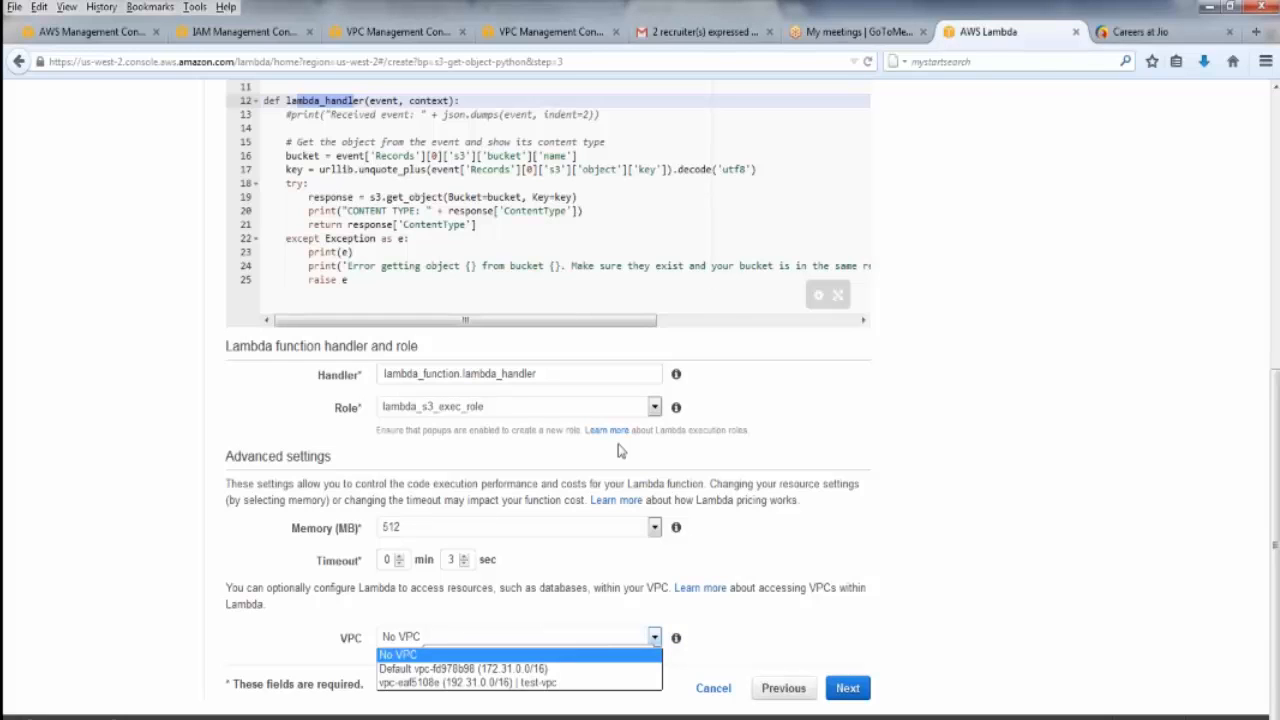
click(470, 668)
click(485, 669)
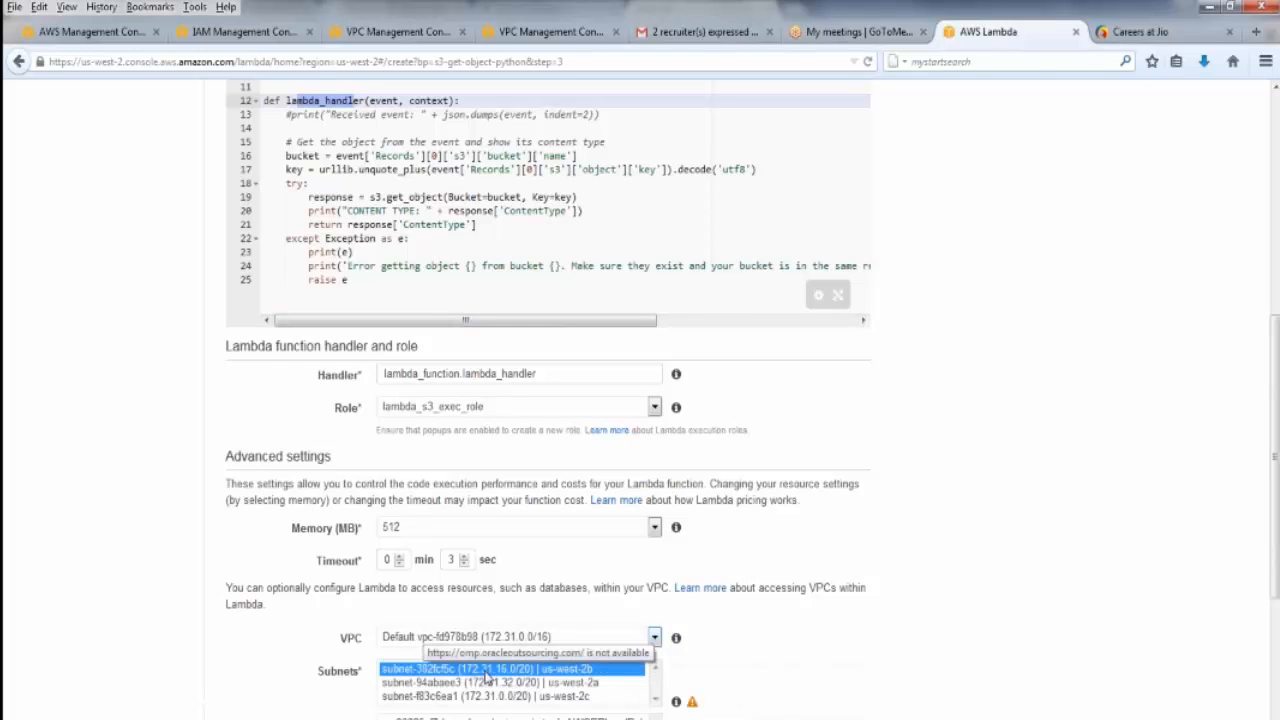
Check the outbound rules of the default security group and proceed to the function review
scroll(898, 655, down, 5)
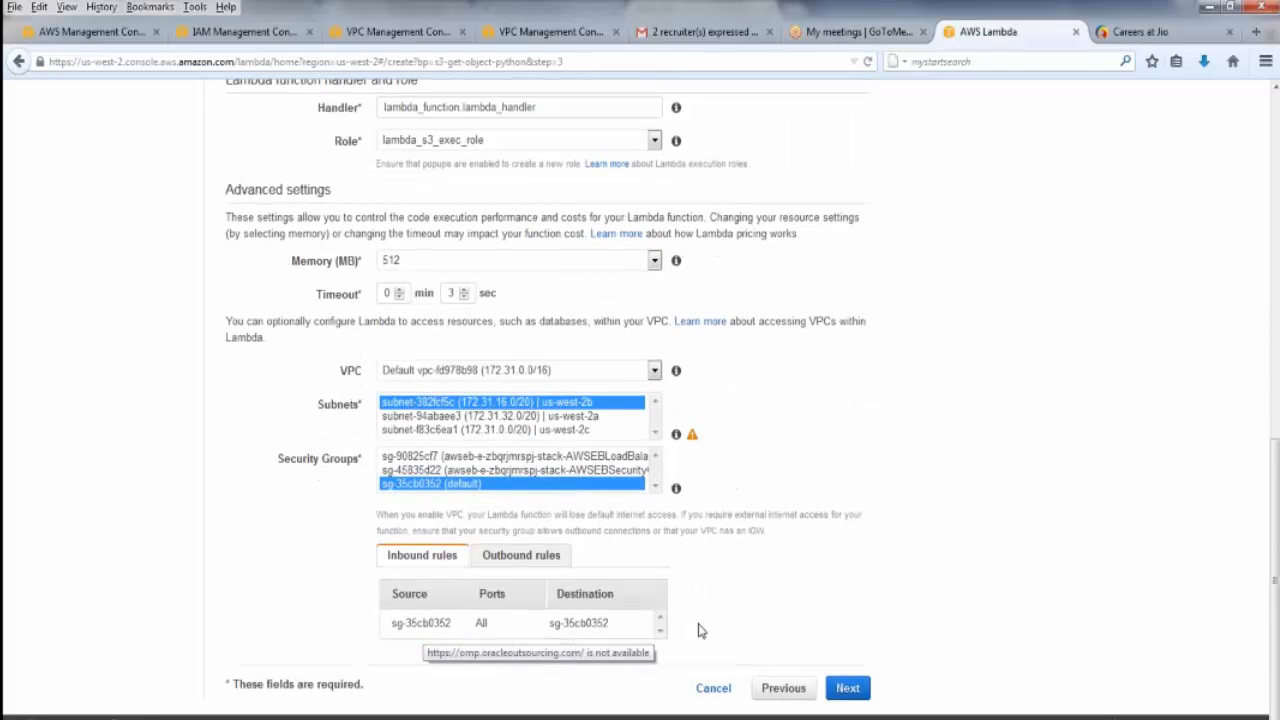
click(530, 556)
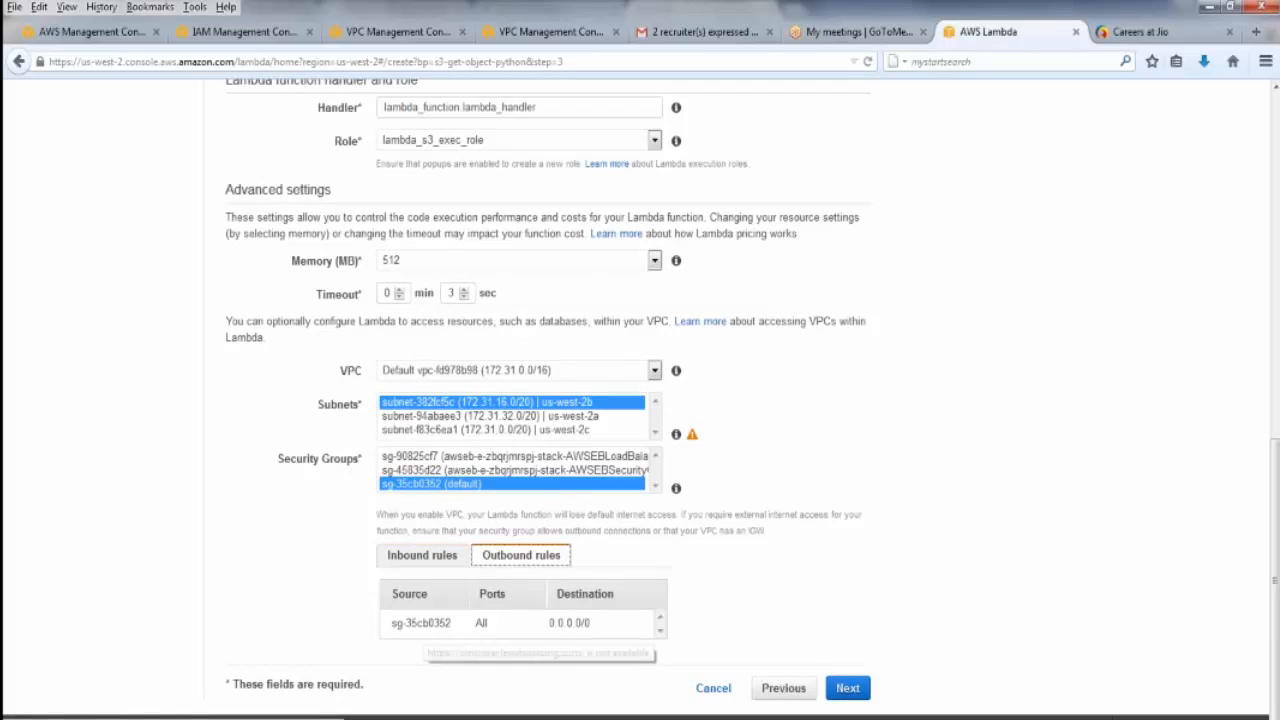
click(862, 689)
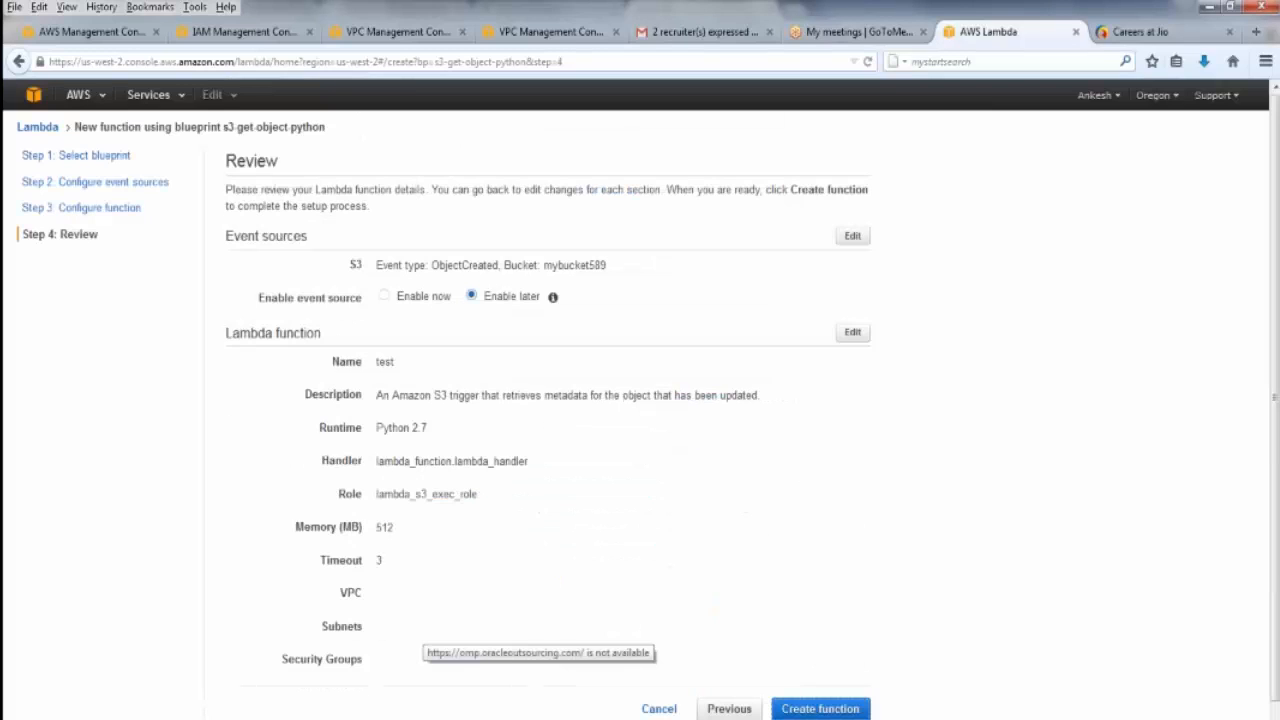
Try to create the function with its event source set to Enable later, and cancel the setup
click(383, 296)
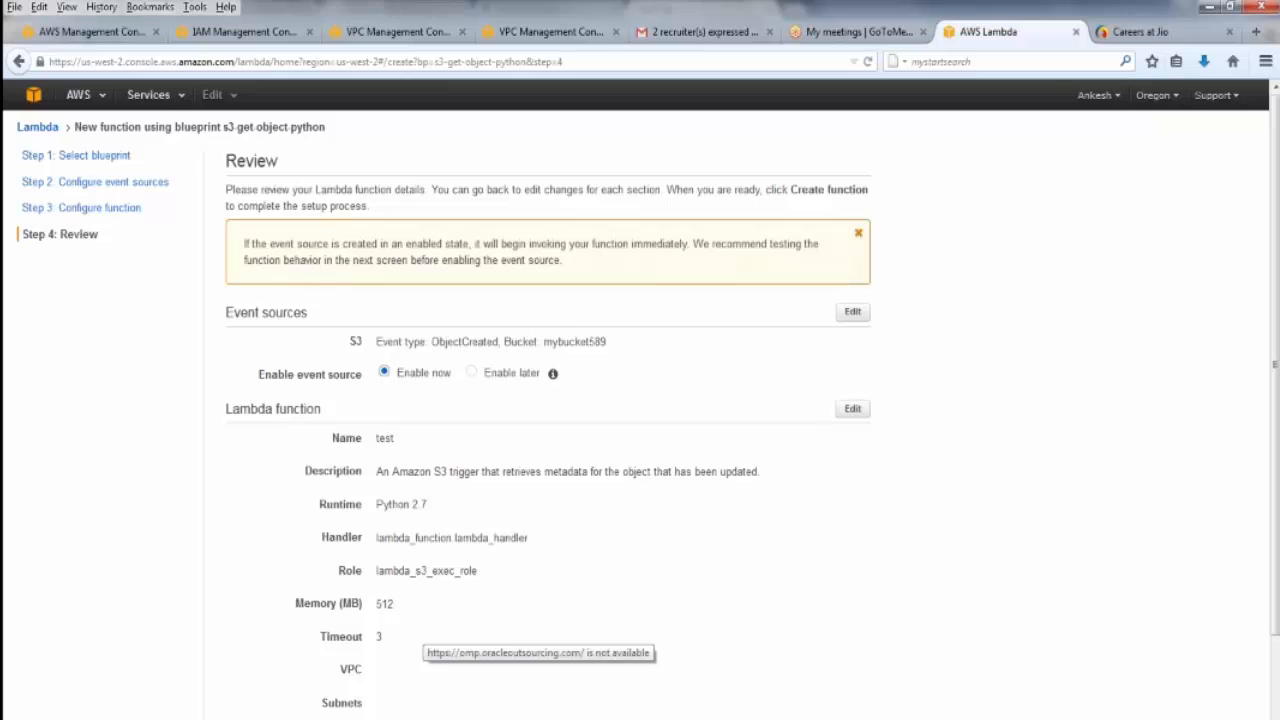
click(472, 374)
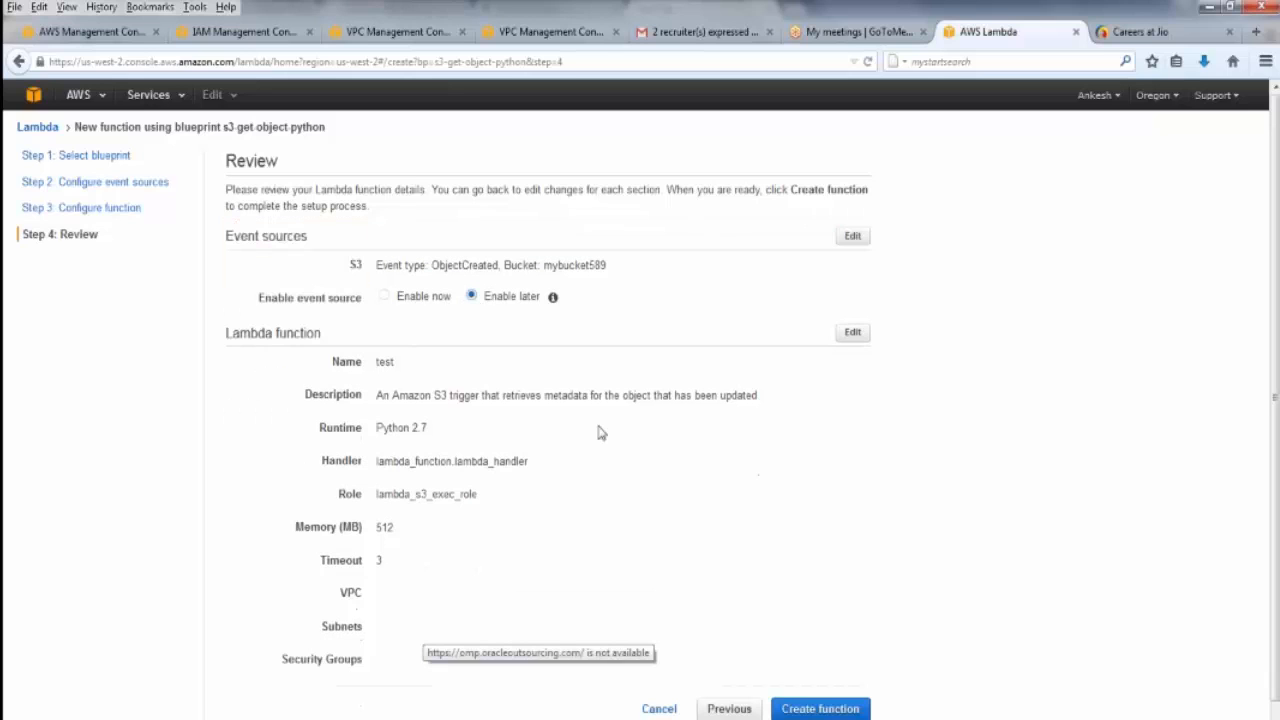
scroll(600, 438, down, 1)
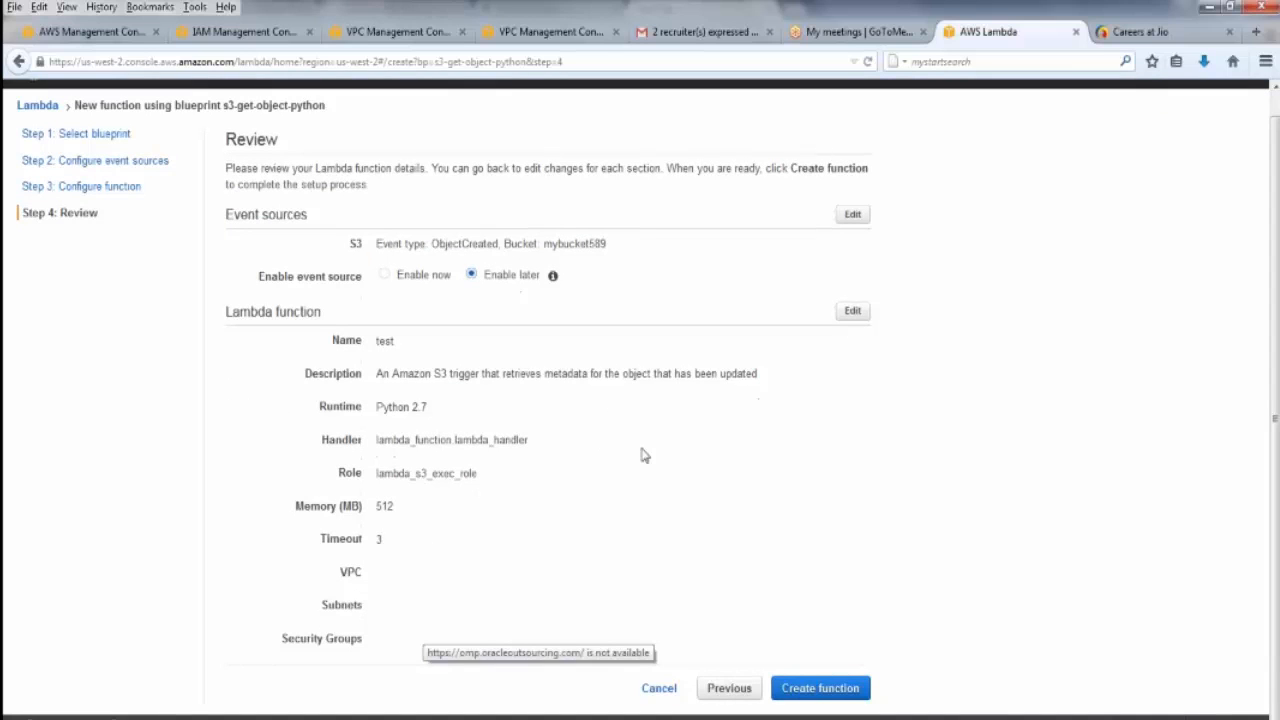
click(820, 688)
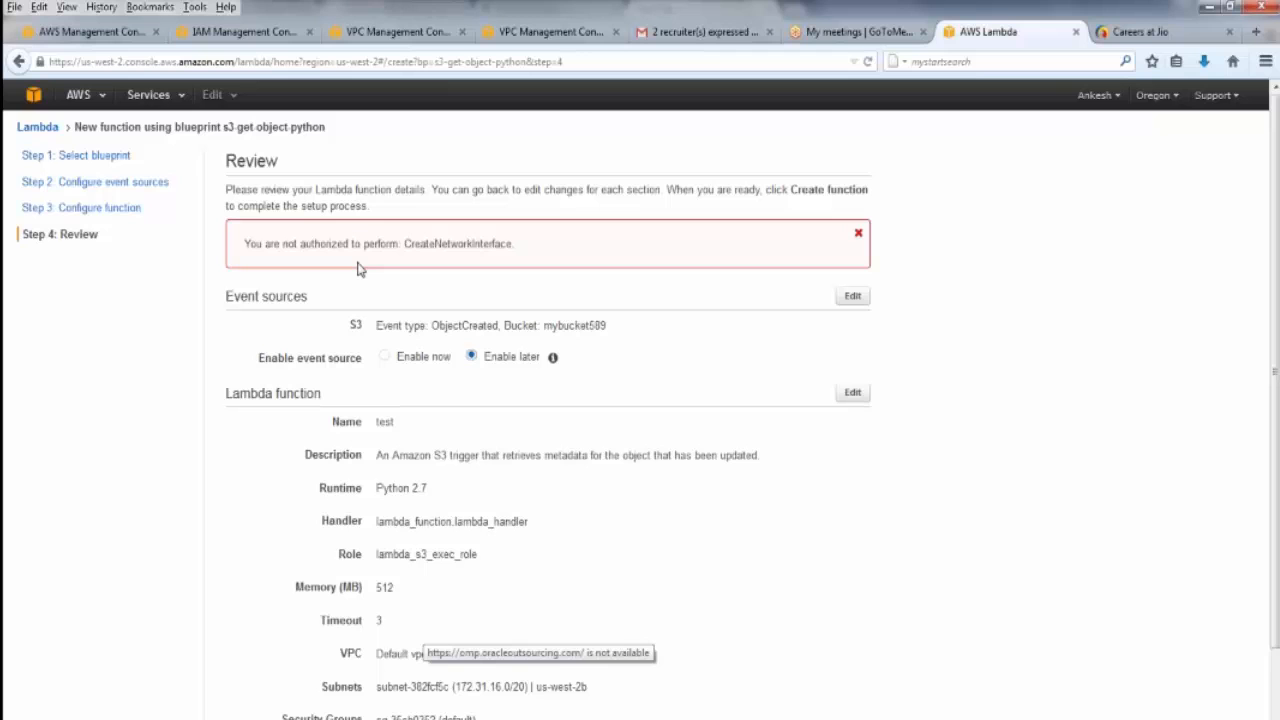
scroll(358, 268, down, 2)
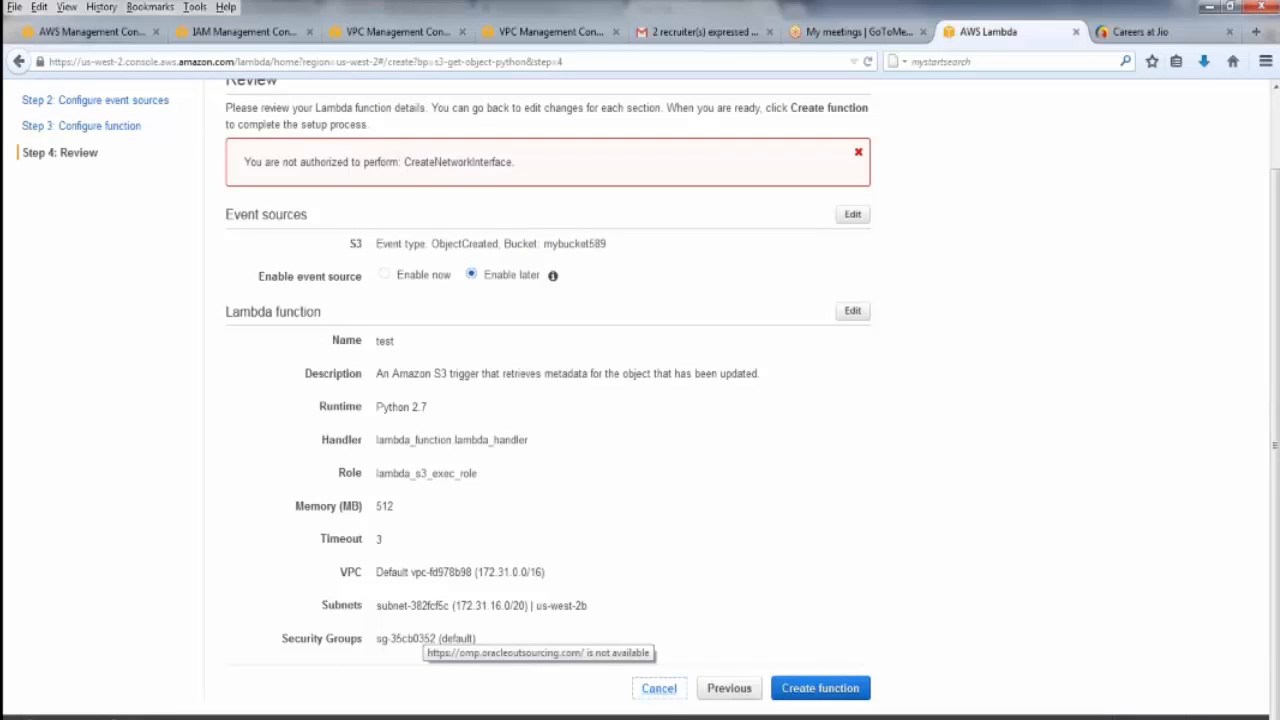
click(659, 689)
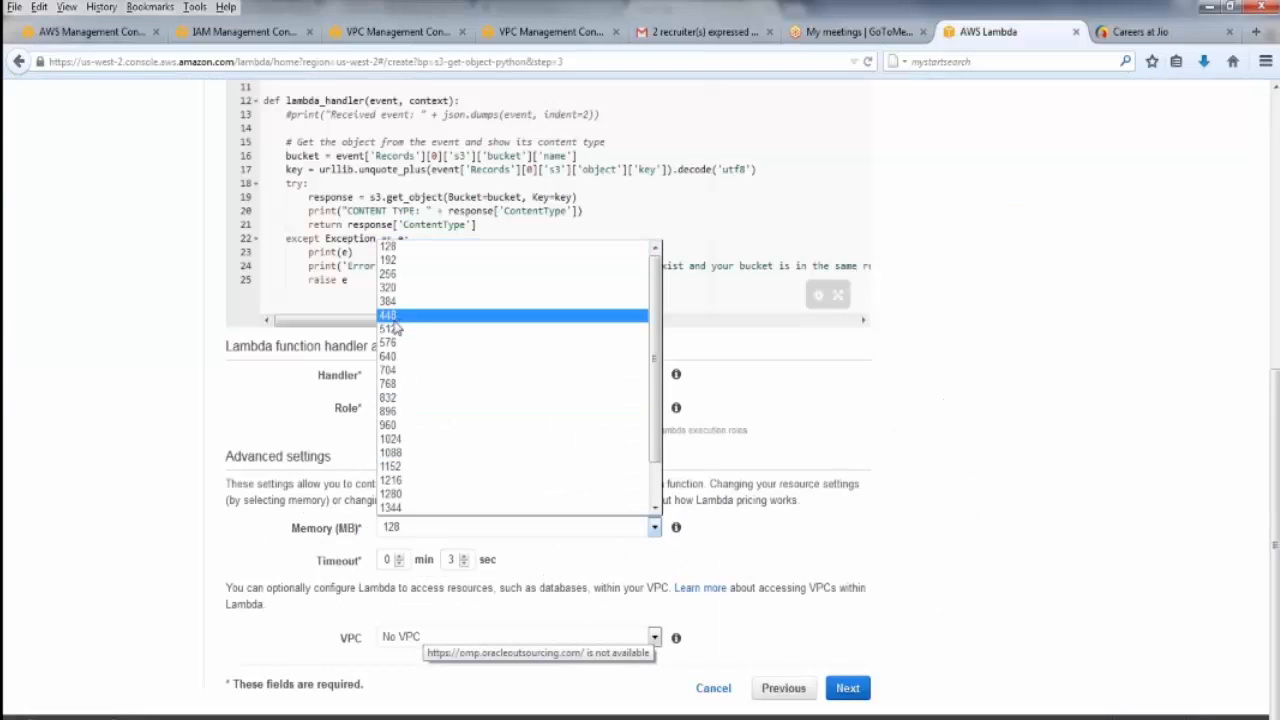
Set the memory to 512 MB again, keep No VPC, and create the function with its event source on Enable later
click(393, 329)
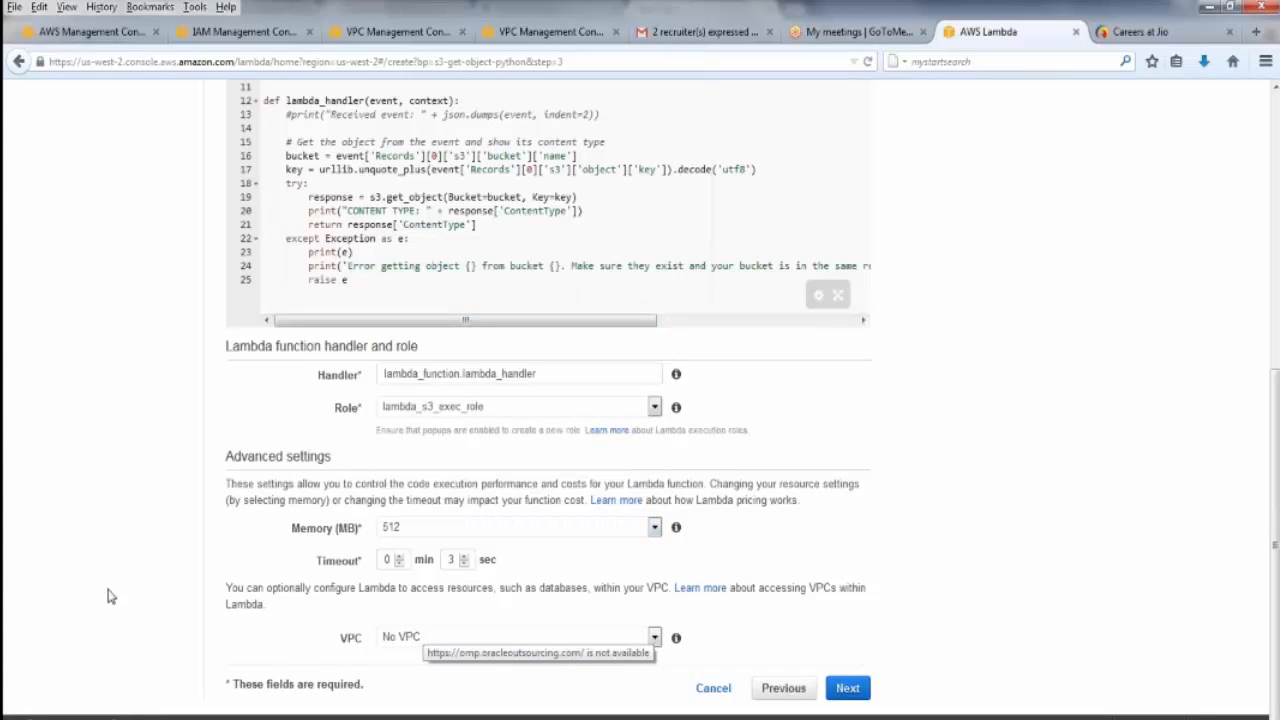
click(847, 688)
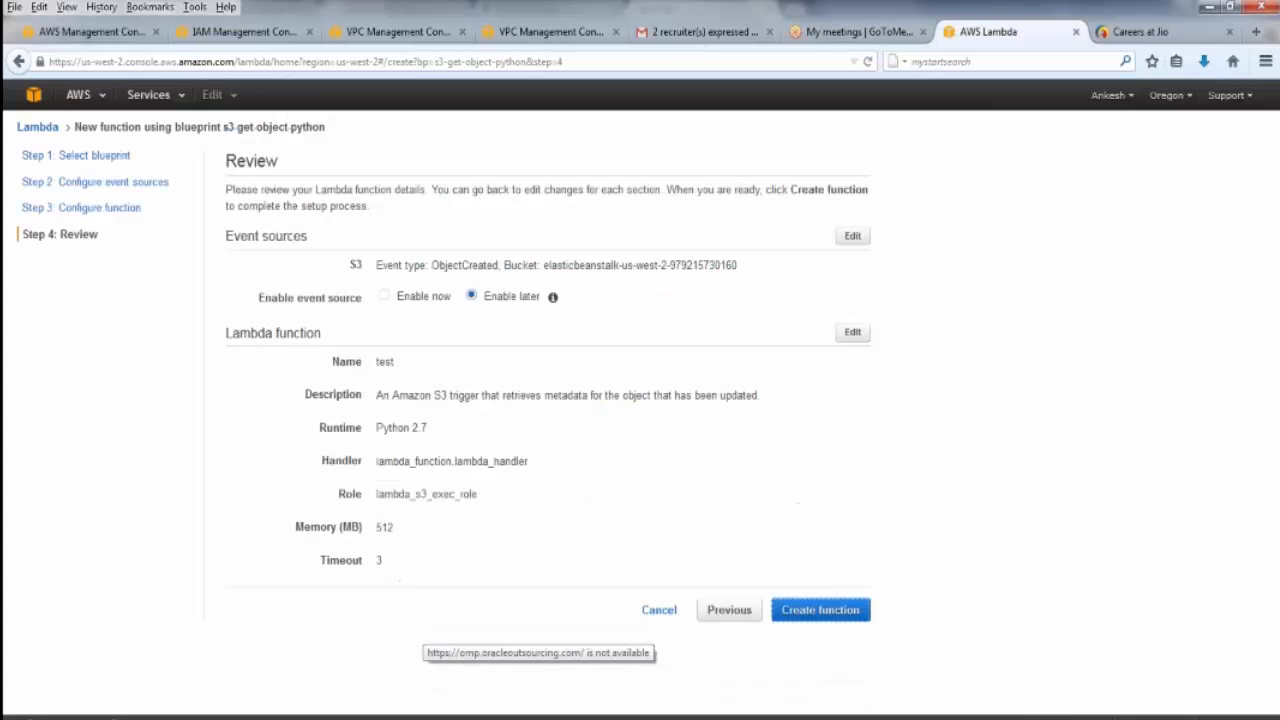
click(818, 610)
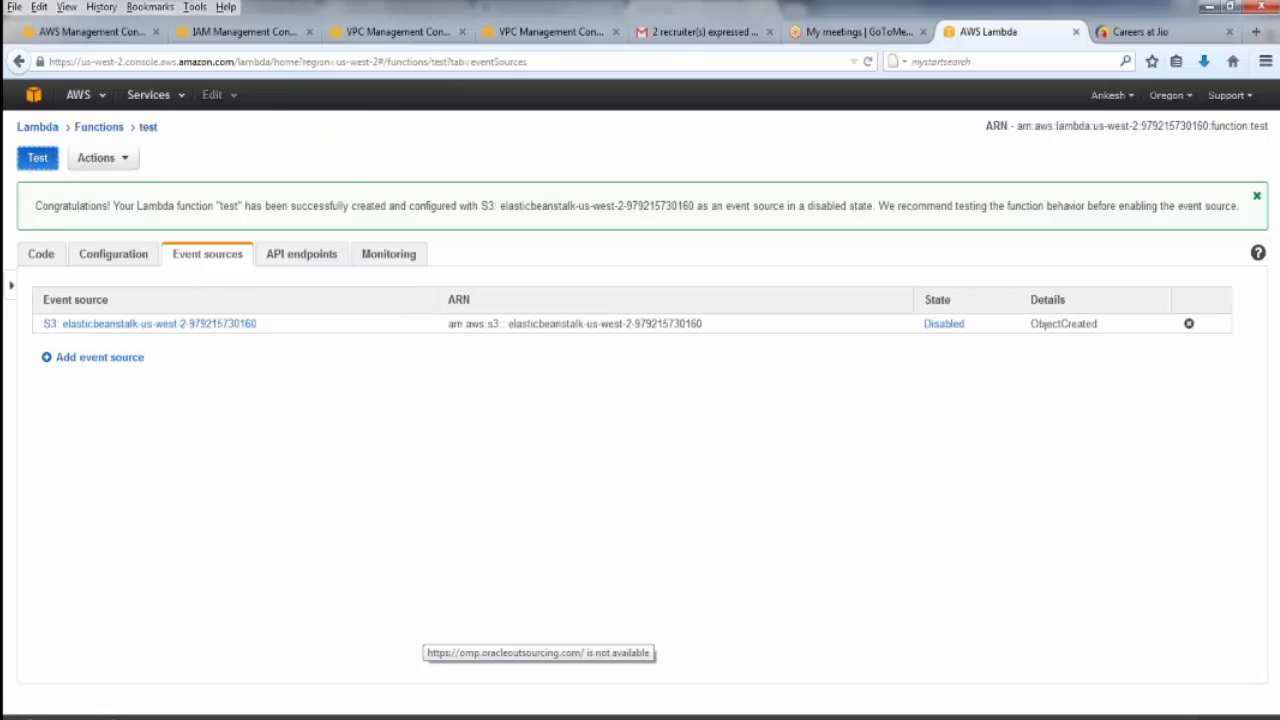
Keep the Hello World sample event template for the function's test event, save it and run the test
click(37, 158)
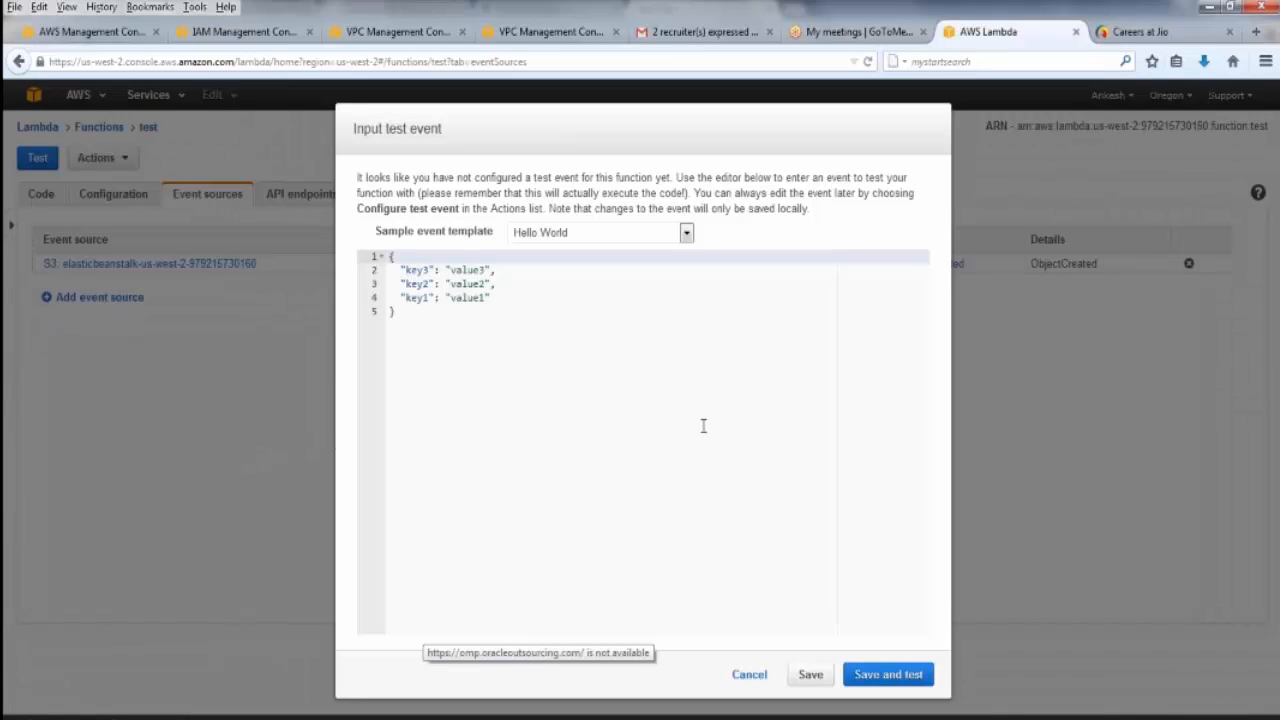
click(590, 240)
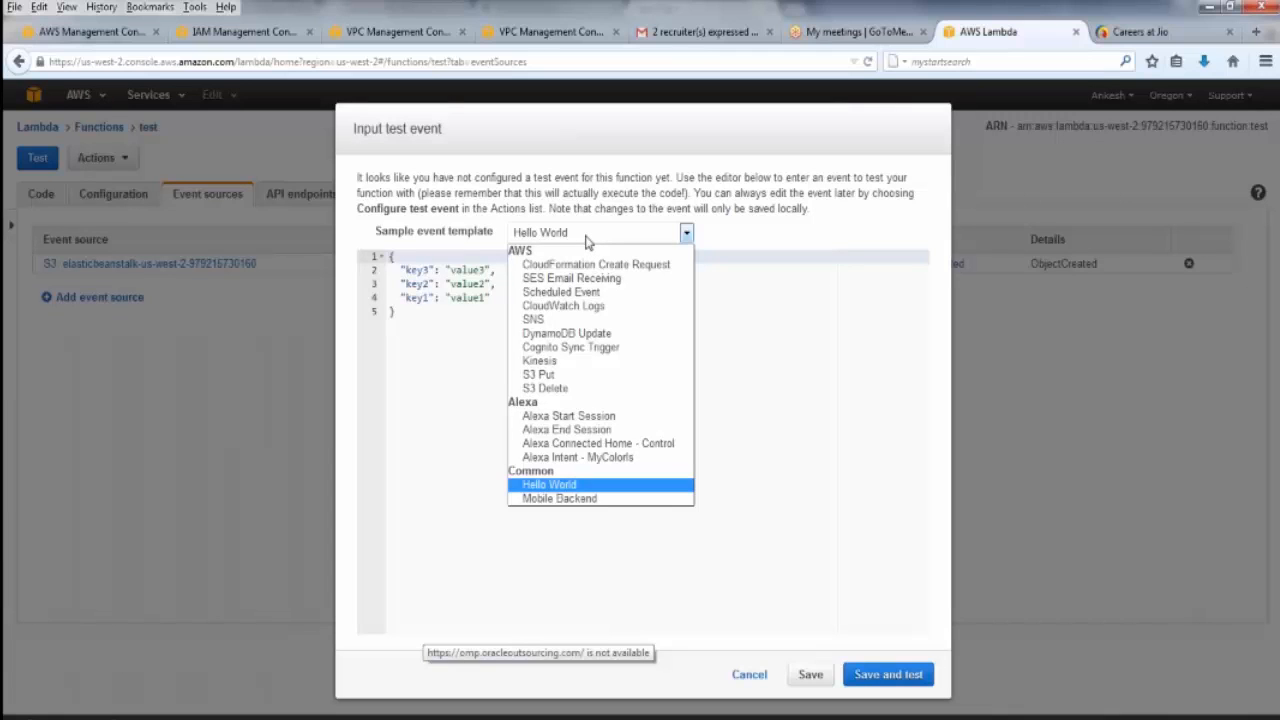
click(588, 240)
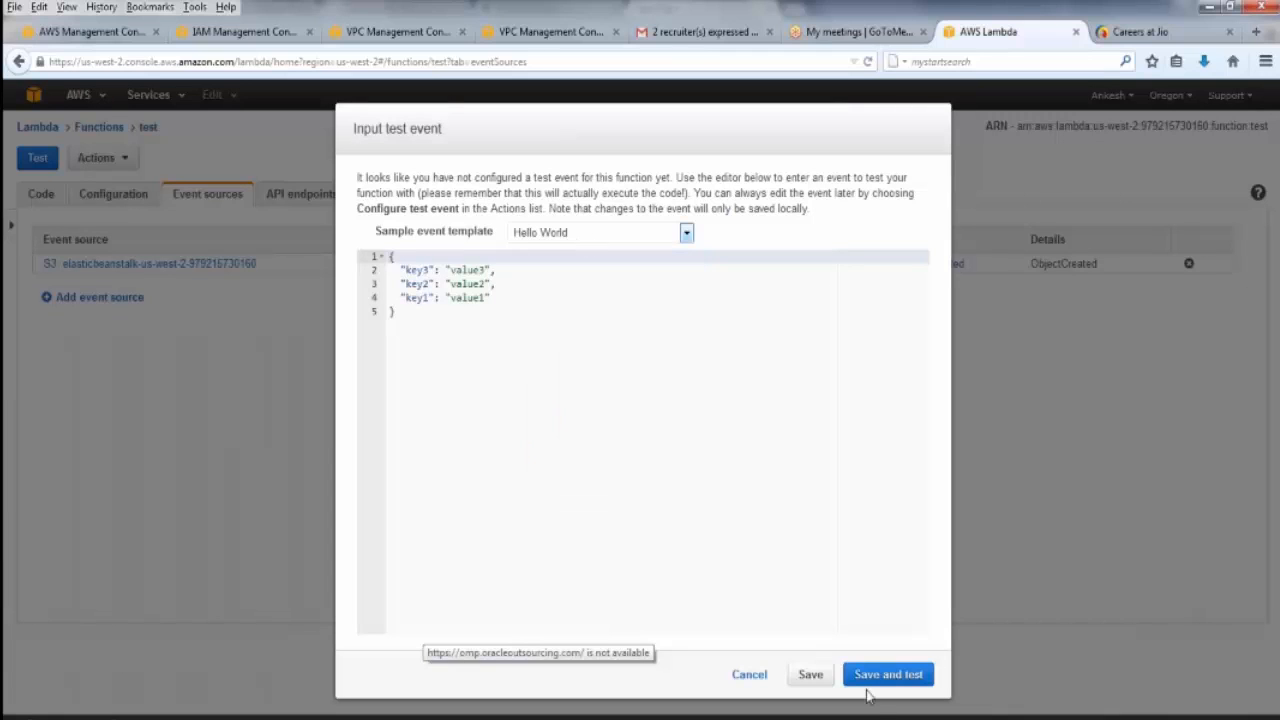
right_click(861, 674)
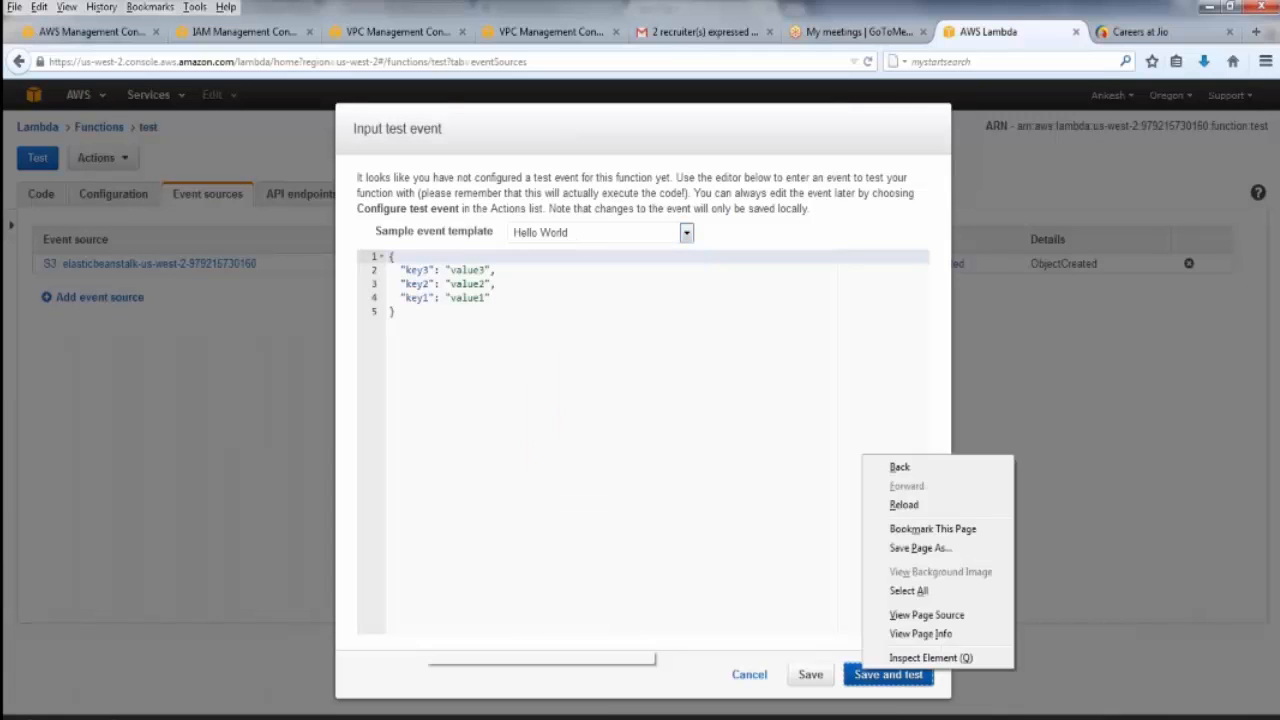
click(861, 674)
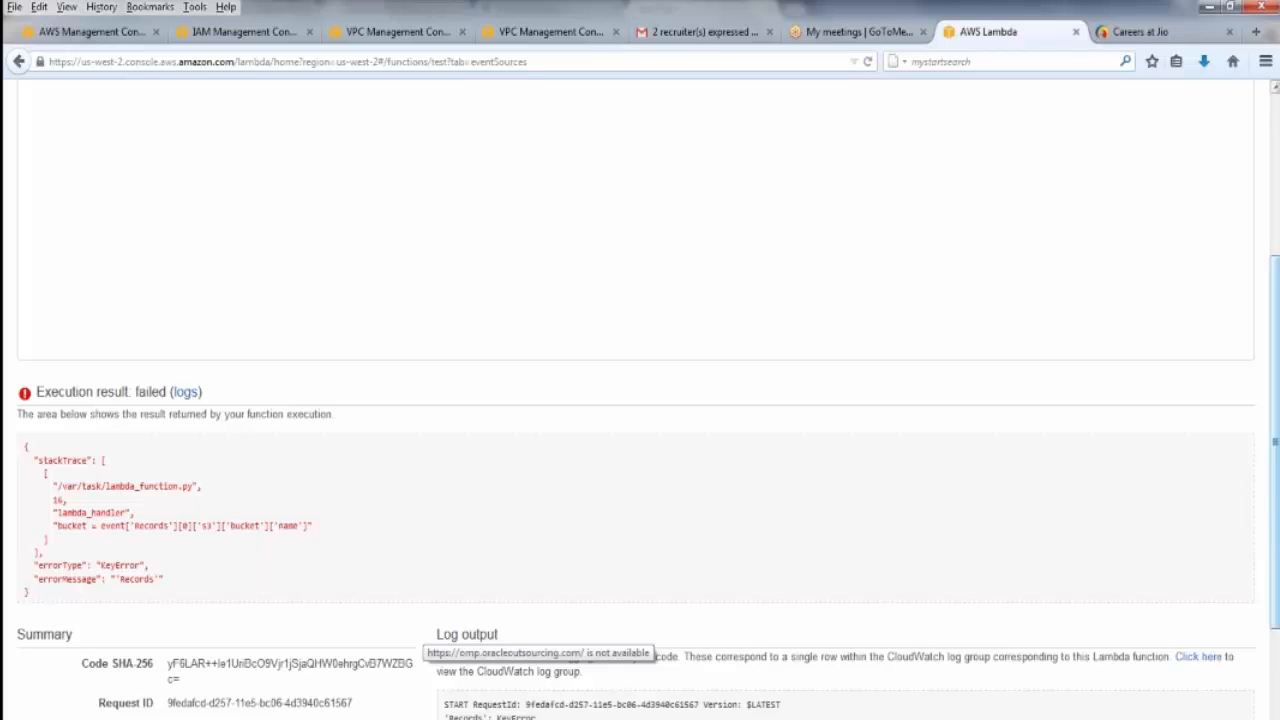
Review the execution result, summary and log output of the test run, and open the execution's logs
scroll(640, 450, down, 3)
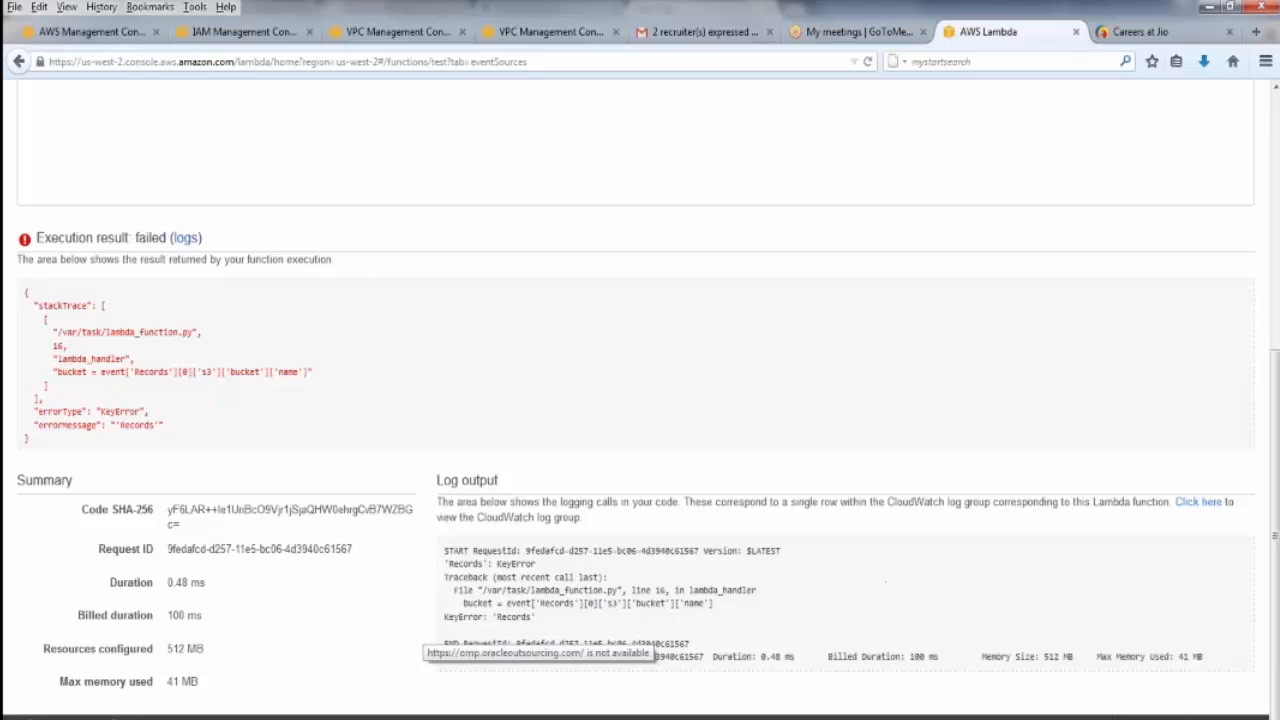
scroll(640, 460, up, 1)
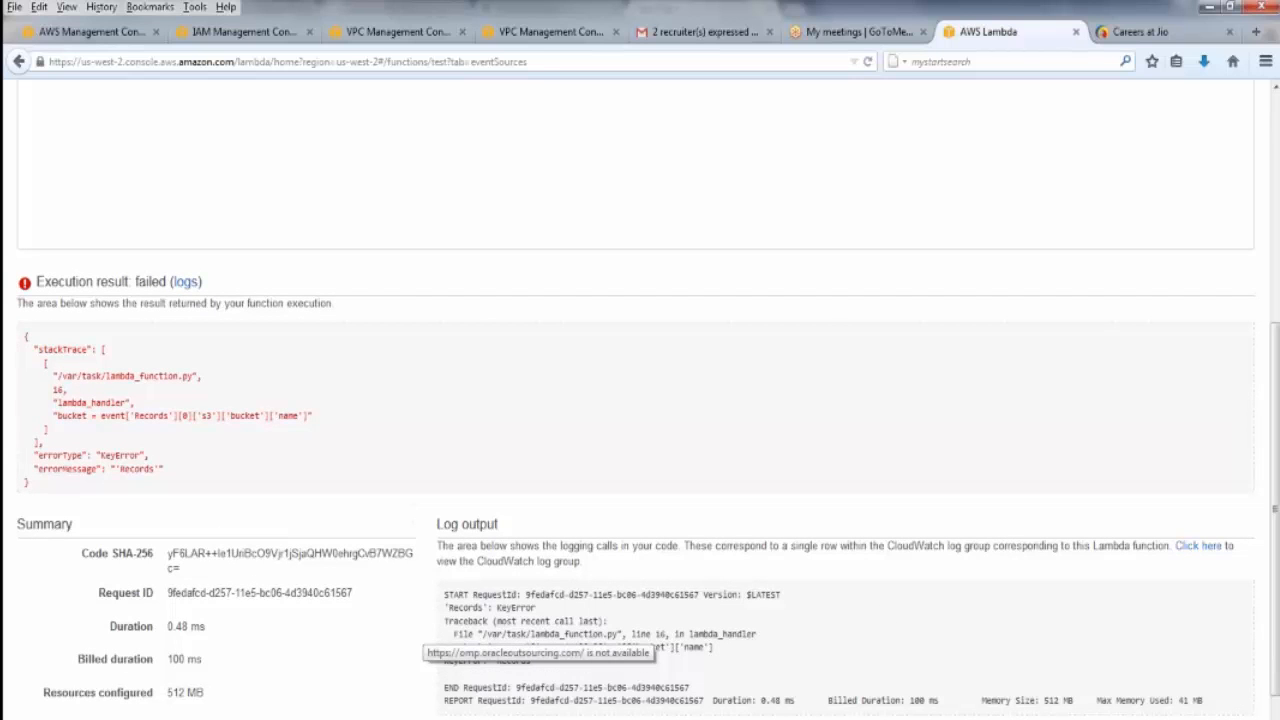
scroll(640, 460, down, 1)
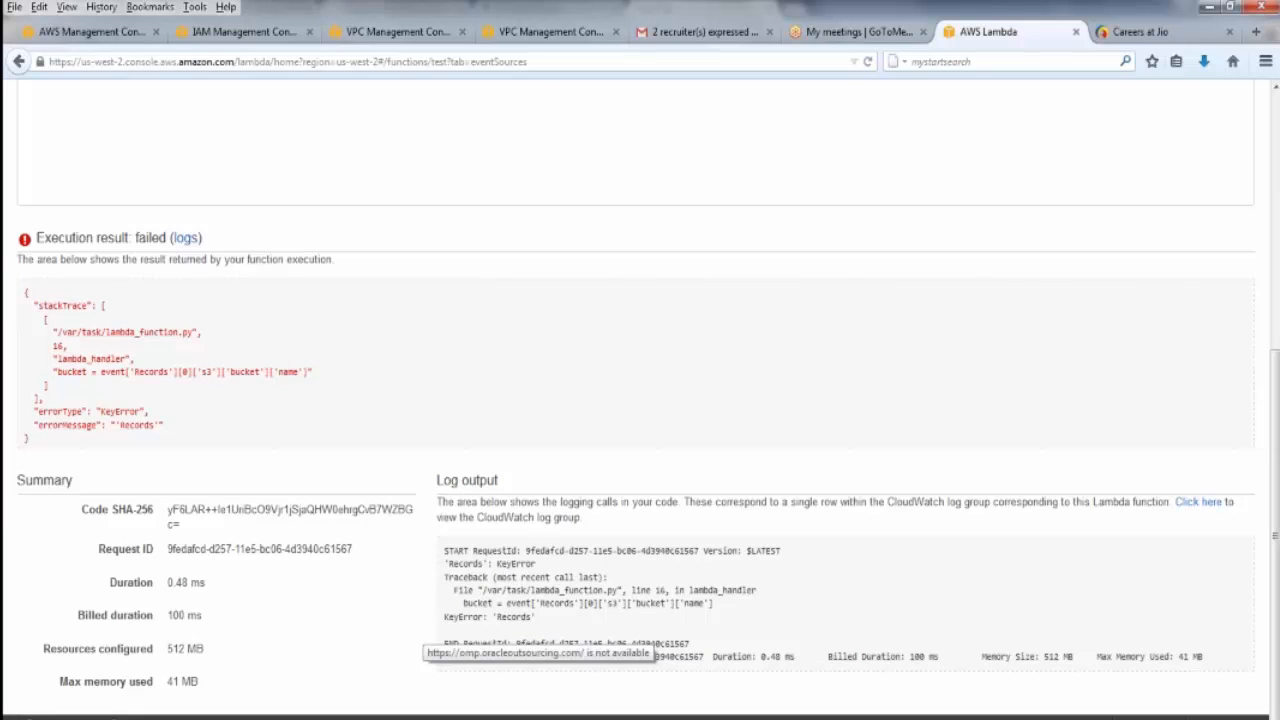
click(186, 238)
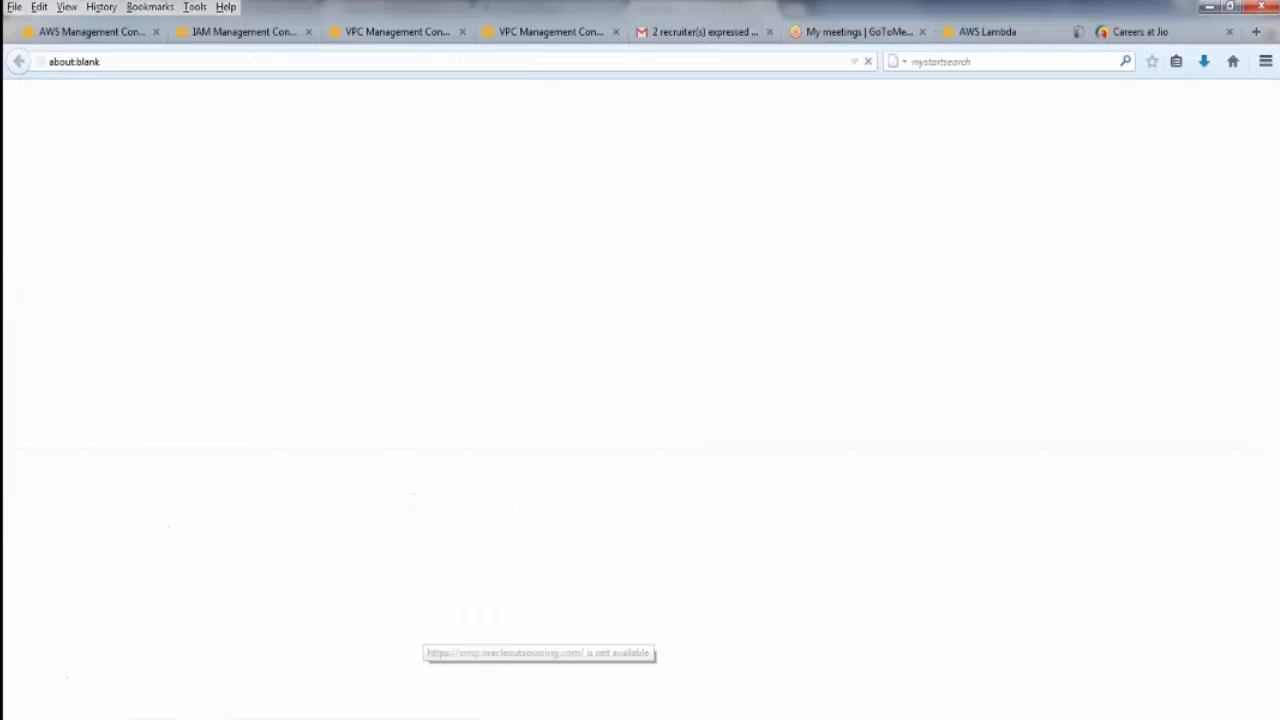